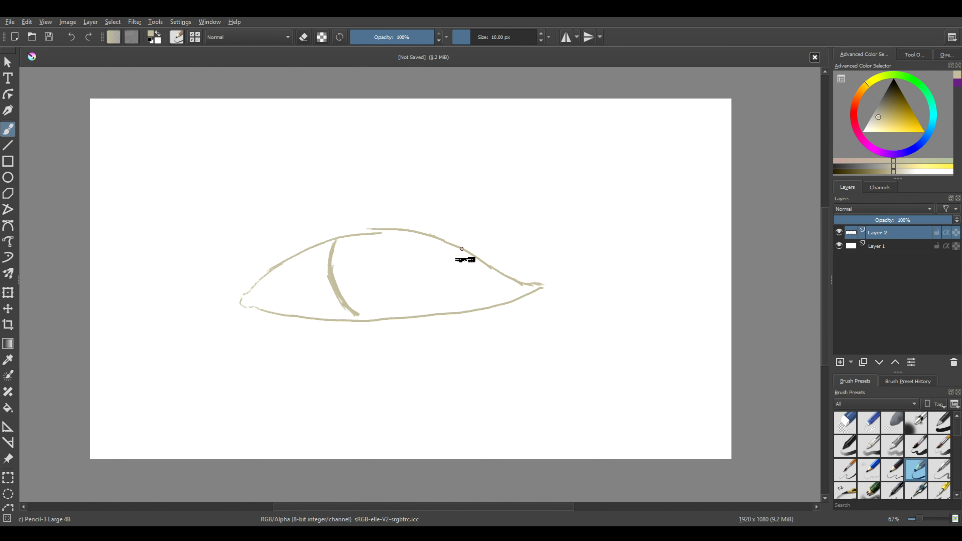
# Step: Retrace the right and left iris lines in bold black with the 4B pencil
pyautogui.moveTo(462, 276); pyautogui.dragTo(445, 312)
pyautogui.click(892, 80)
pyautogui.moveTo(463, 249); pyautogui.dragTo(464, 259)
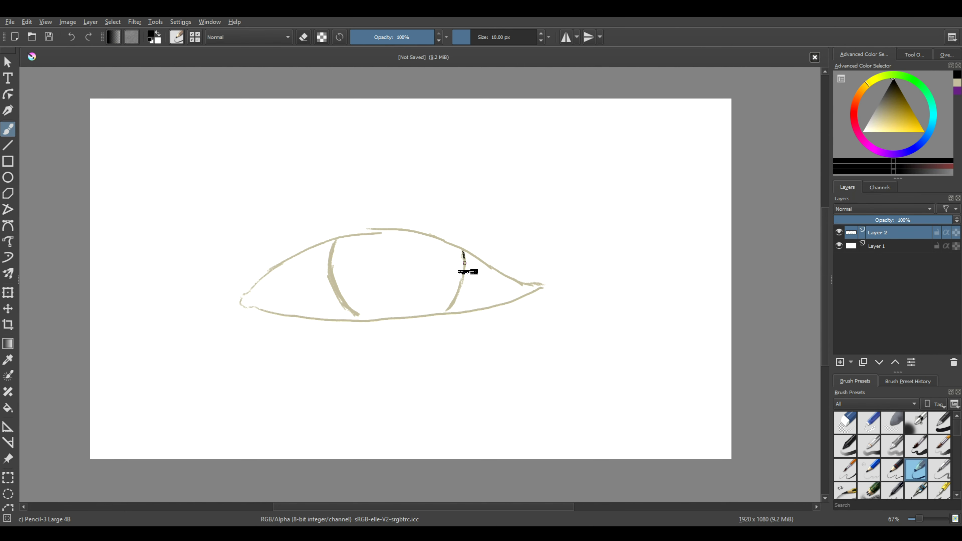
pyautogui.moveTo(447, 312); pyautogui.dragTo(463, 252)
pyautogui.moveTo(337, 243)
pyautogui.mouseDown()
pyautogui.moveTo(336, 290)
pyautogui.moveTo(366, 319)
pyautogui.mouseUp()
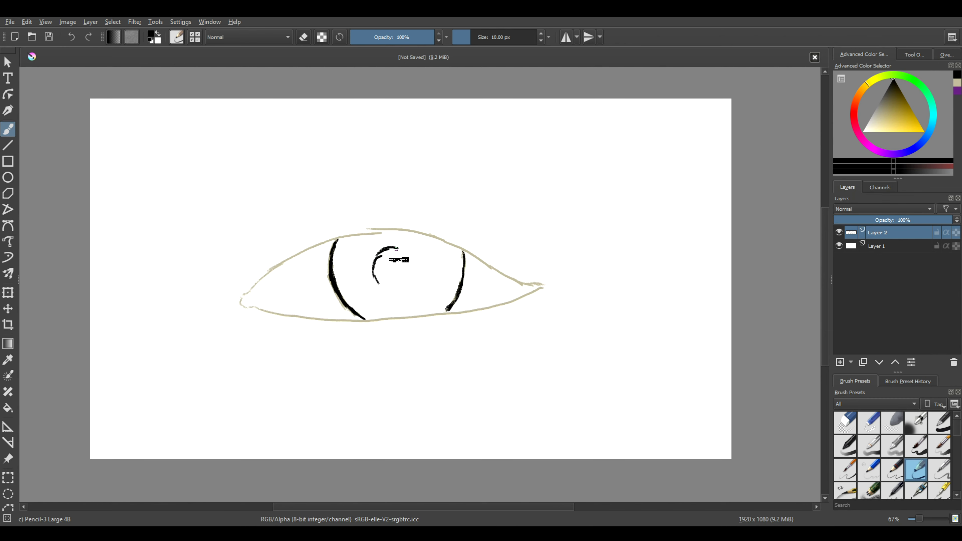
# Step: Shape the pupil's sides and bottom and close them into a round outline
pyautogui.moveTo(374, 266); pyautogui.dragTo(386, 287)
pyautogui.moveTo(379, 282)
pyautogui.mouseDown()
pyautogui.moveTo(376, 262)
pyautogui.moveTo(405, 283)
pyautogui.mouseUp()
pyautogui.moveTo(407, 285)
pyautogui.mouseDown()
pyautogui.moveTo(387, 283)
pyautogui.moveTo(411, 282)
pyautogui.mouseUp()
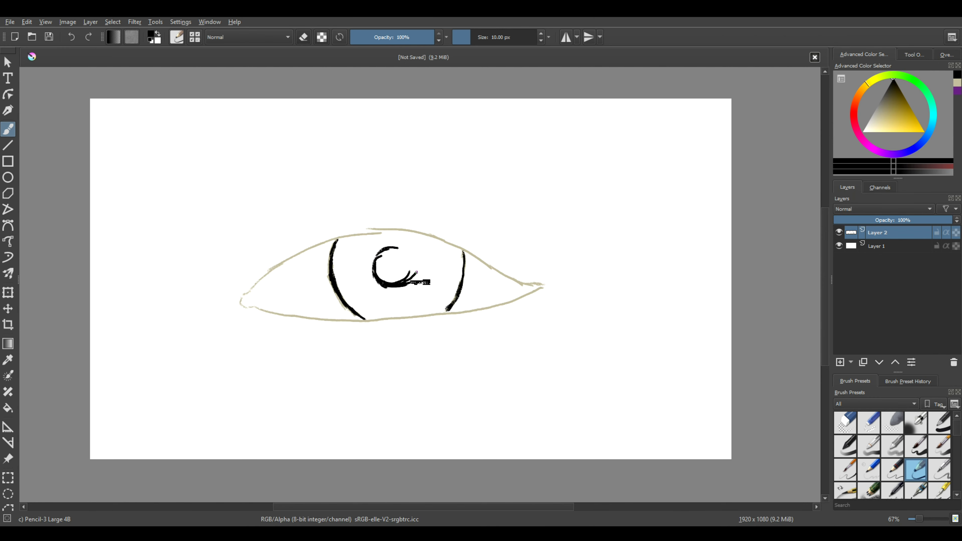
pyautogui.moveTo(396, 247)
pyautogui.mouseDown()
pyautogui.moveTo(410, 269)
pyautogui.moveTo(404, 282)
pyautogui.moveTo(411, 270)
pyautogui.moveTo(396, 279)
pyautogui.moveTo(381, 256)
pyautogui.moveTo(384, 269)
pyautogui.moveTo(376, 263)
pyautogui.moveTo(392, 287)
pyautogui.moveTo(416, 272)
pyautogui.moveTo(410, 244)
pyautogui.moveTo(382, 257)
pyautogui.mouseUp()
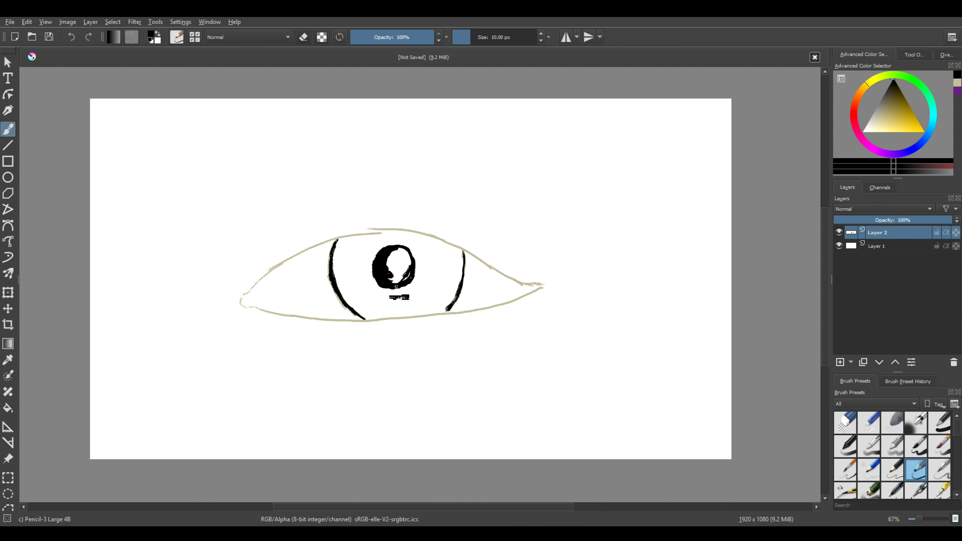
# Step: Scribble the pupil solid black, covering the remaining white patches
pyautogui.moveTo(413, 275)
pyautogui.mouseDown()
pyautogui.moveTo(398, 259)
pyautogui.moveTo(390, 273)
pyautogui.mouseUp()
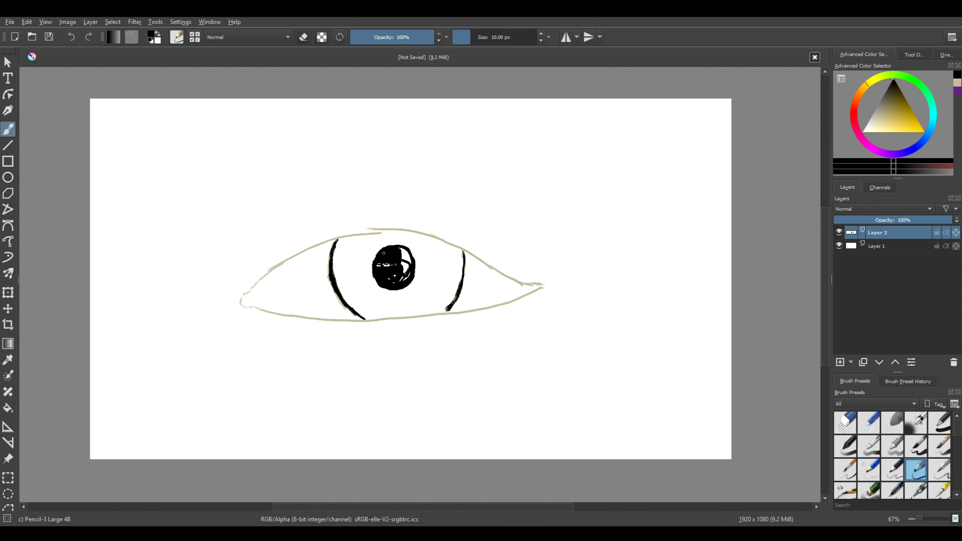
pyautogui.moveTo(375, 260)
pyautogui.mouseDown()
pyautogui.moveTo(376, 283)
pyautogui.moveTo(389, 289)
pyautogui.moveTo(401, 272)
pyautogui.moveTo(407, 252)
pyautogui.mouseUp()
pyautogui.moveTo(388, 279); pyautogui.dragTo(394, 263)
# Step: With a thin beige pencil, close the upper eyelid gap and fill the inner corner
pyautogui.click(956, 83)
pyautogui.click(846, 423)
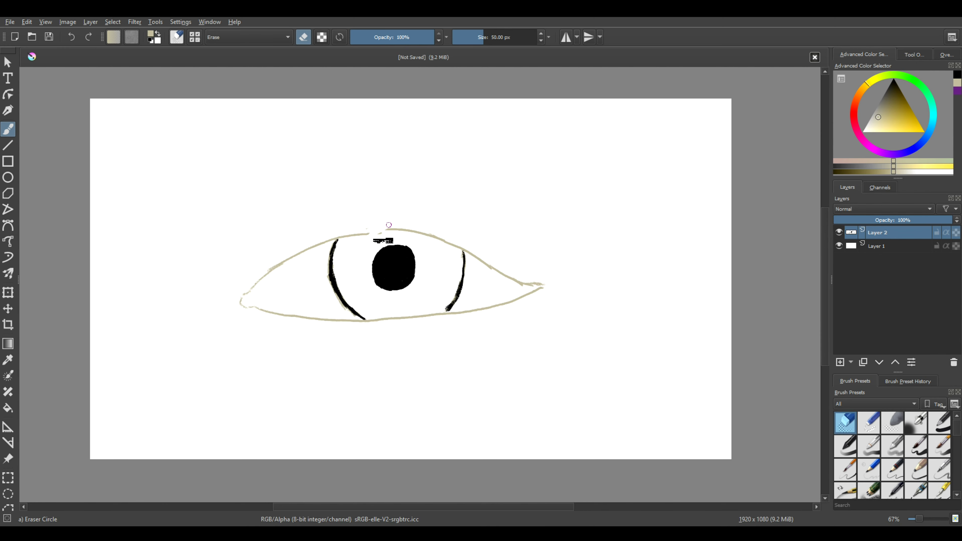
pyautogui.click(892, 471)
pyautogui.moveTo(350, 234); pyautogui.dragTo(395, 230)
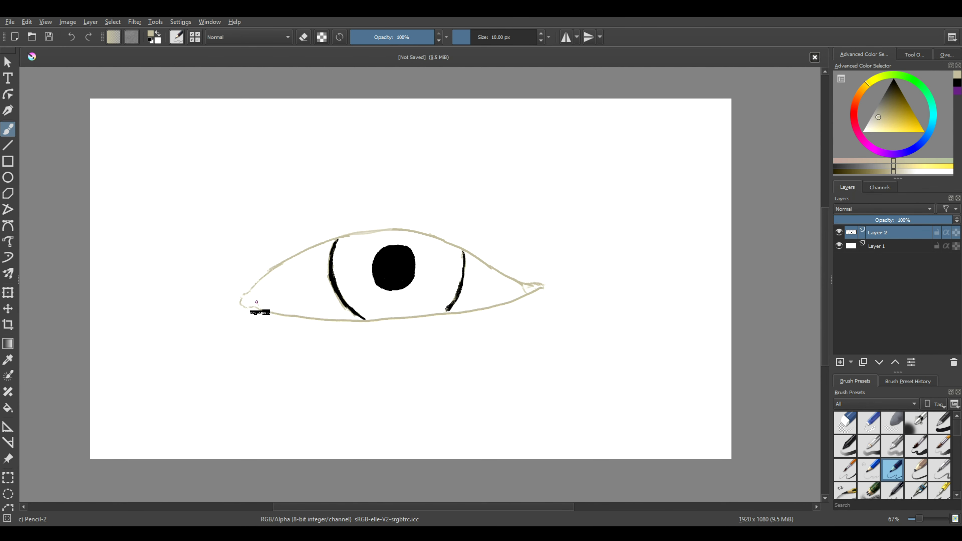
pyautogui.moveTo(251, 291)
pyautogui.mouseDown()
pyautogui.moveTo(262, 305)
pyautogui.moveTo(256, 292)
pyautogui.mouseUp()
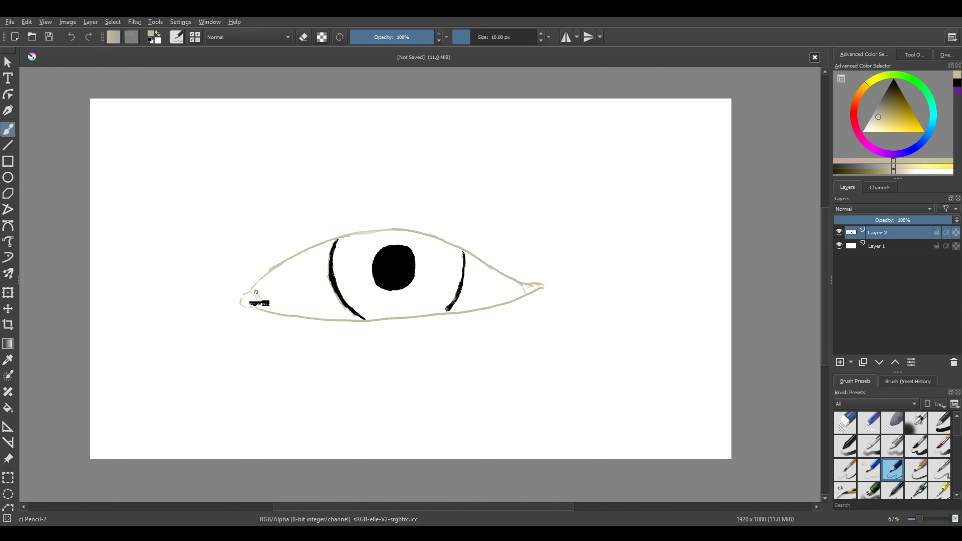
pyautogui.moveTo(248, 301); pyautogui.dragTo(256, 299)
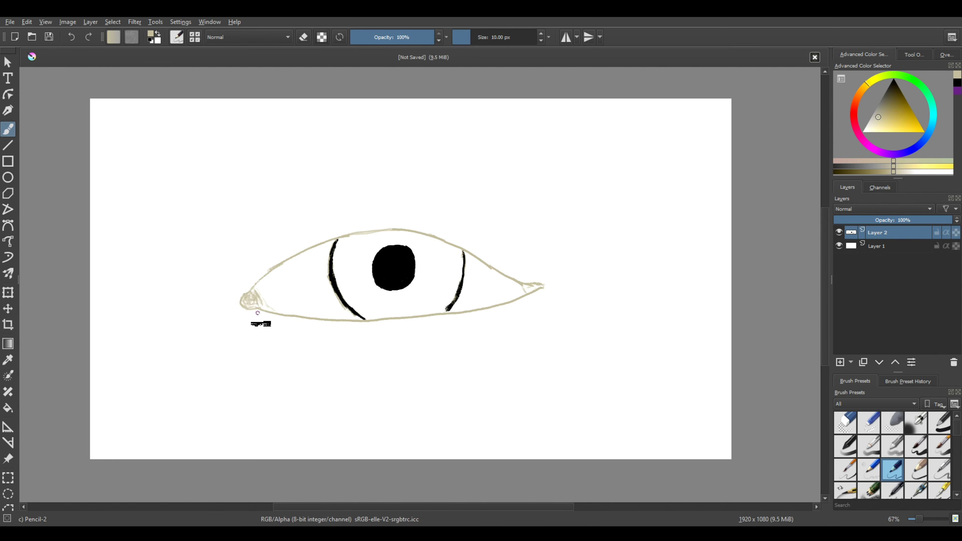
# Step: Thicken both iris lines with a 40 px black brush, then add a new layer
pyautogui.click(958, 83)
pyautogui.click(916, 446)
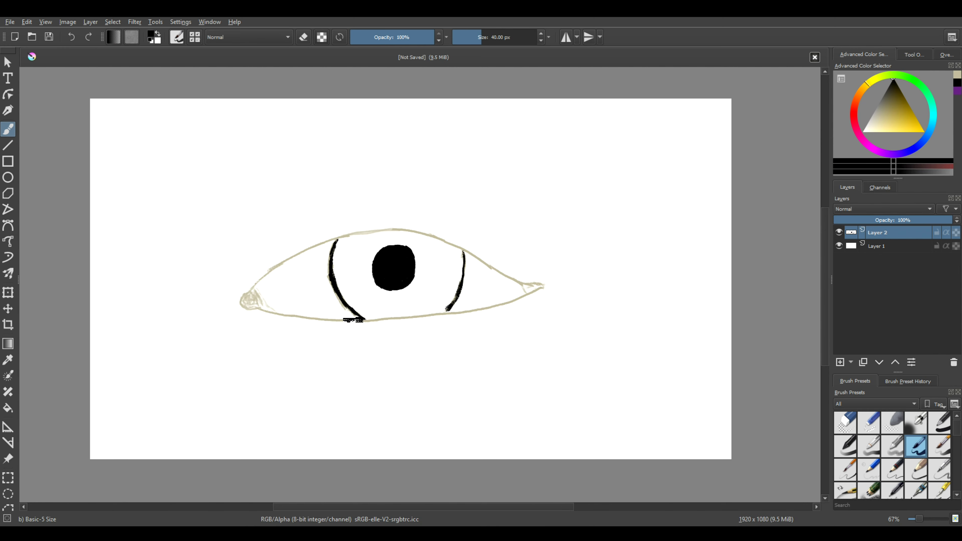
pyautogui.moveTo(329, 279)
pyautogui.mouseDown()
pyautogui.moveTo(356, 313)
pyautogui.moveTo(339, 298)
pyautogui.moveTo(341, 243)
pyautogui.mouseUp()
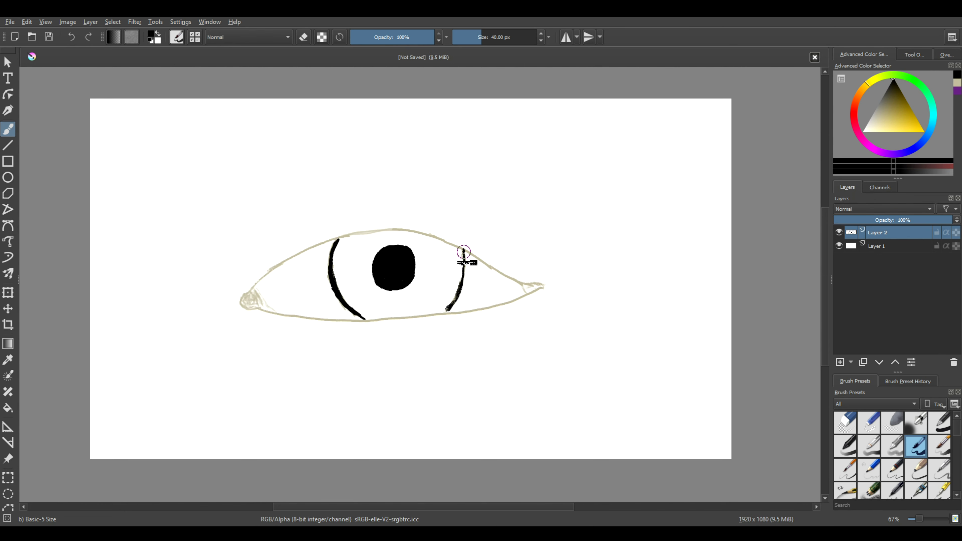
pyautogui.moveTo(463, 252); pyautogui.dragTo(444, 312)
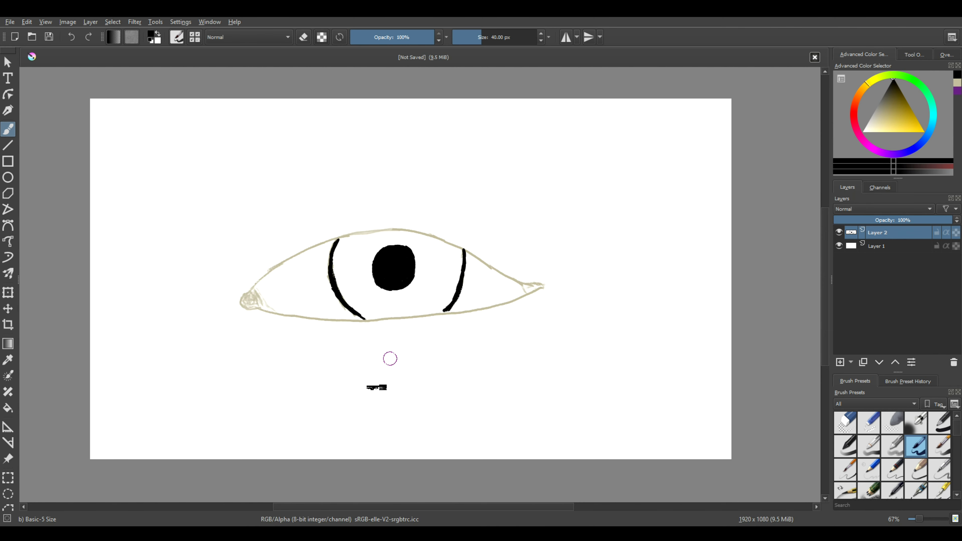
pyautogui.press('Insert')
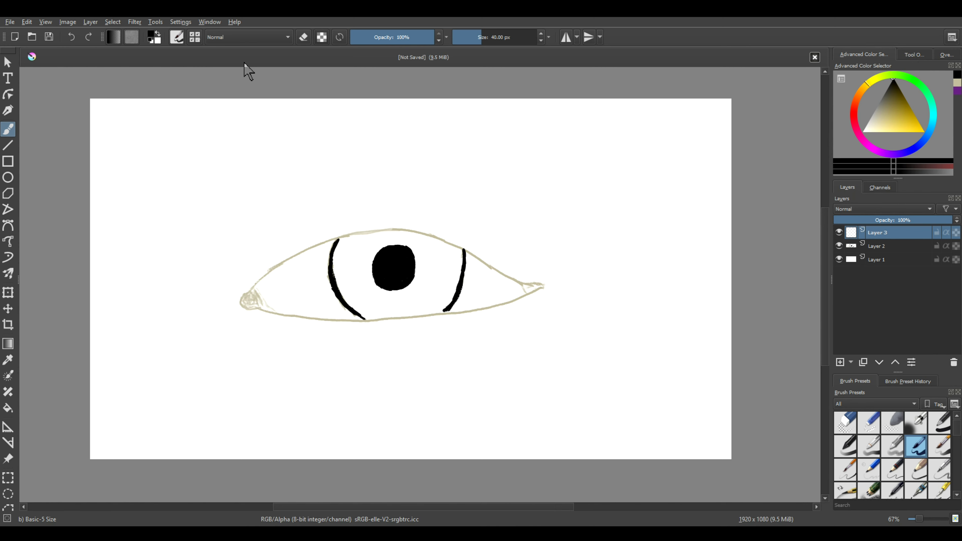
# Step: On Layer 3, sketch thin beige lines along the upper lid, right corner and lower lid
pyautogui.click(957, 83)
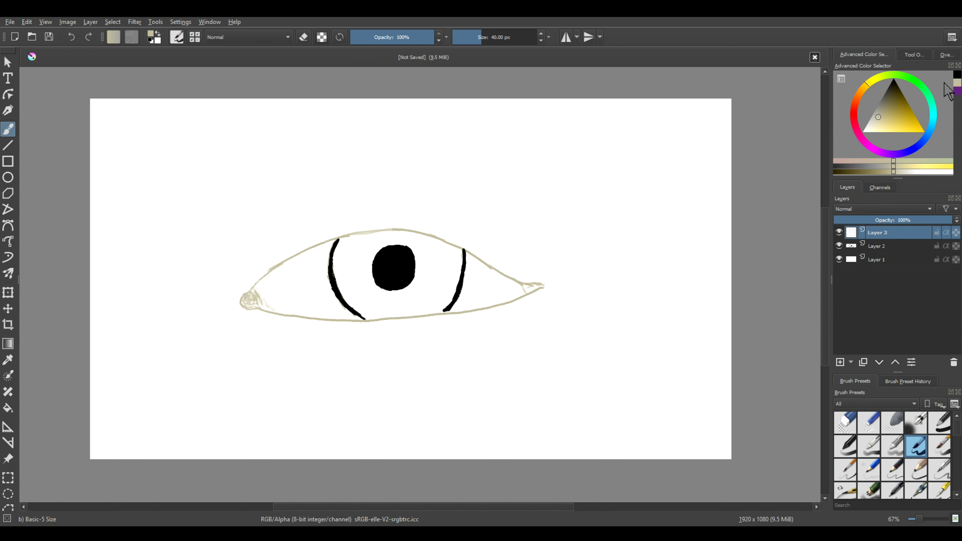
pyautogui.moveTo(262, 287)
pyautogui.mouseDown()
pyautogui.moveTo(292, 258)
pyautogui.moveTo(338, 241)
pyautogui.mouseUp()
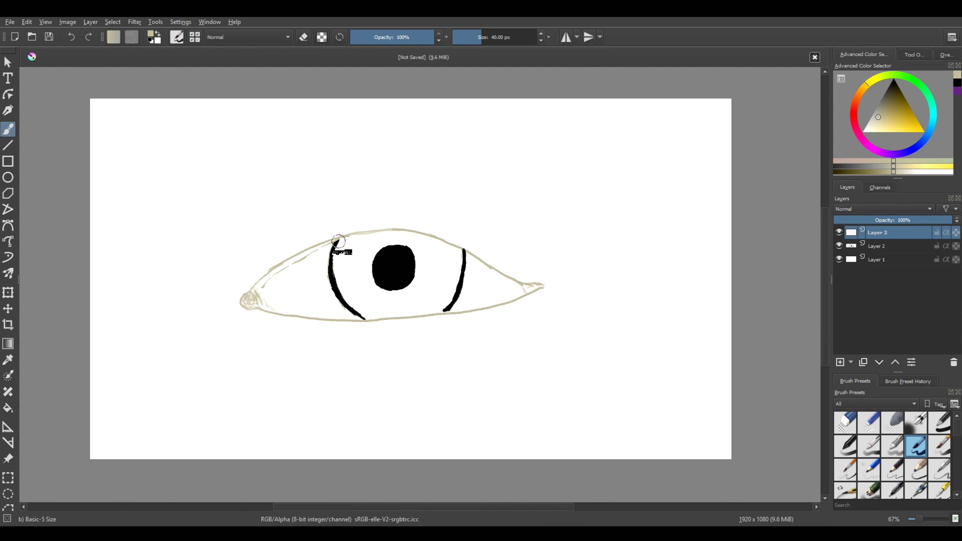
pyautogui.press('ctrl')
pyautogui.hotkey('ctrl', 'z')
pyautogui.hotkey('ctrl', 'z')
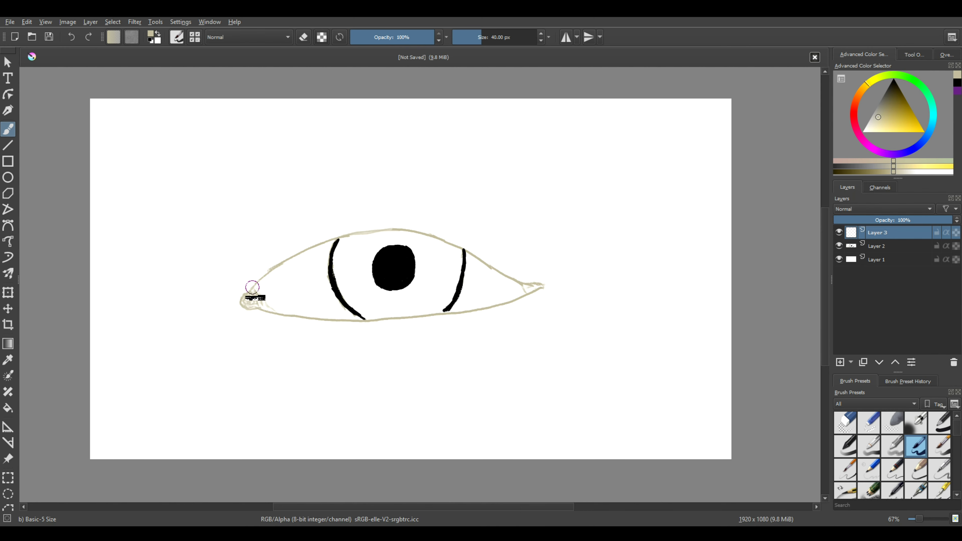
pyautogui.moveTo(258, 293)
pyautogui.mouseDown()
pyautogui.moveTo(303, 254)
pyautogui.moveTo(289, 267)
pyautogui.moveTo(366, 235)
pyautogui.mouseUp()
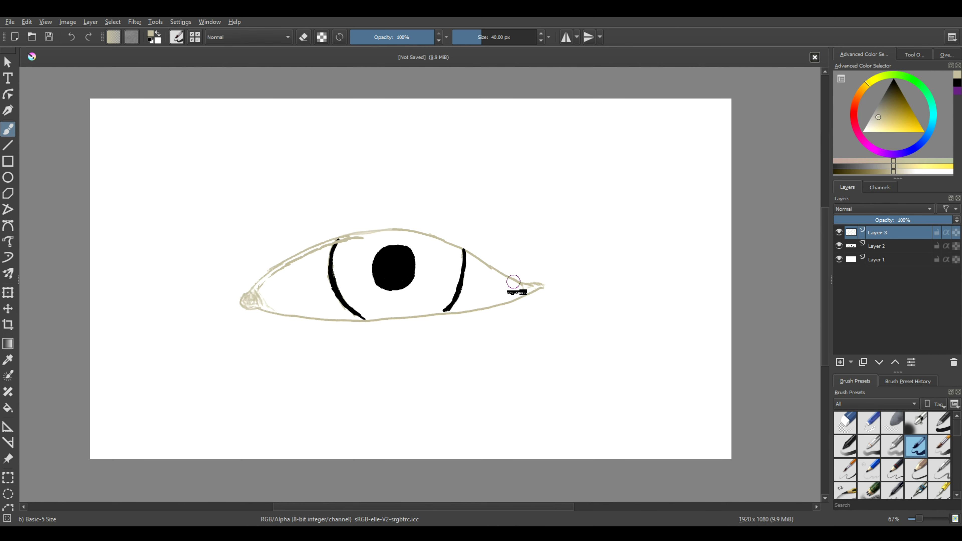
pyautogui.moveTo(519, 285); pyautogui.dragTo(446, 252)
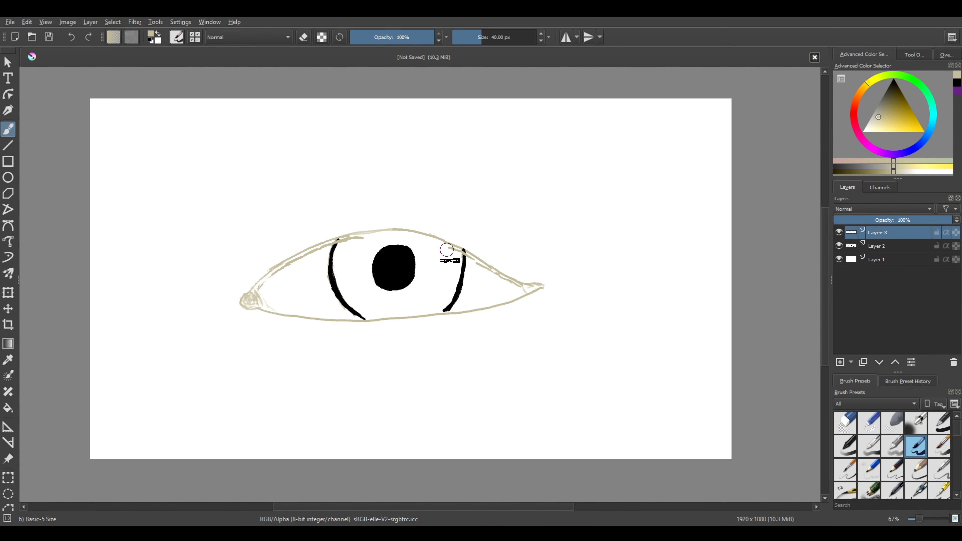
pyautogui.moveTo(447, 248); pyautogui.dragTo(379, 234)
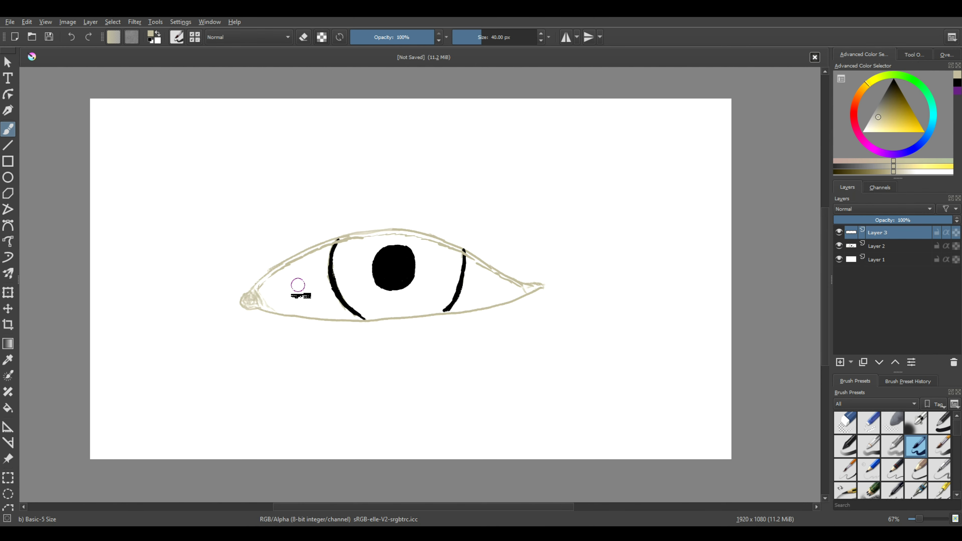
pyautogui.moveTo(525, 289)
pyautogui.mouseDown()
pyautogui.moveTo(330, 321)
pyautogui.moveTo(273, 309)
pyautogui.mouseUp()
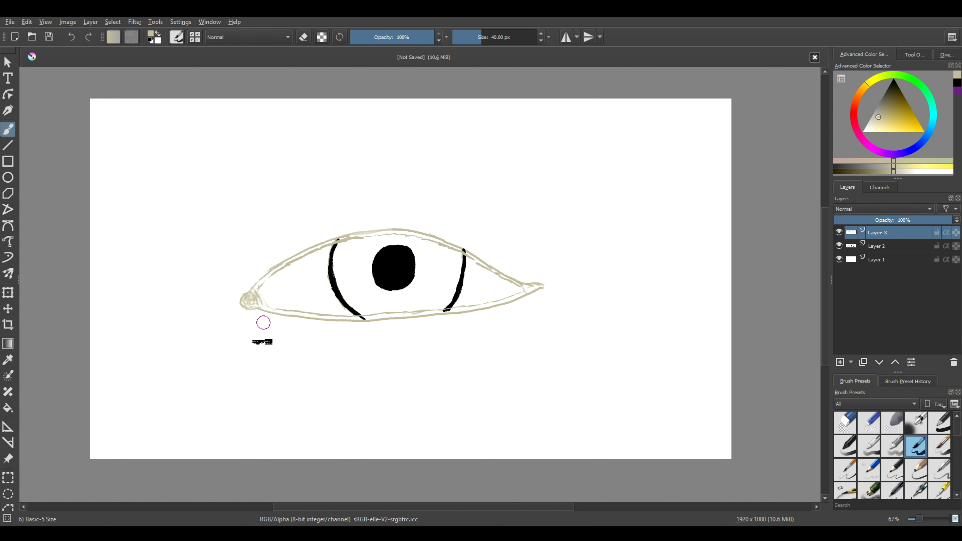
# Step: Softly shade the eye corners, lower lid and upper-lid gap in orange-tan
pyautogui.click(872, 160)
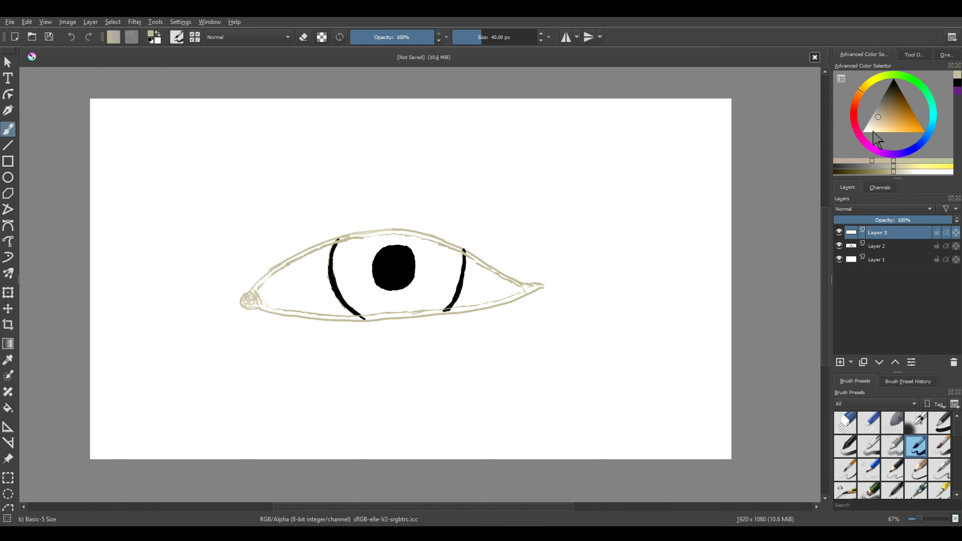
pyautogui.moveTo(258, 299)
pyautogui.mouseDown()
pyautogui.moveTo(293, 317)
pyautogui.moveTo(261, 308)
pyautogui.mouseUp()
pyautogui.click(916, 470)
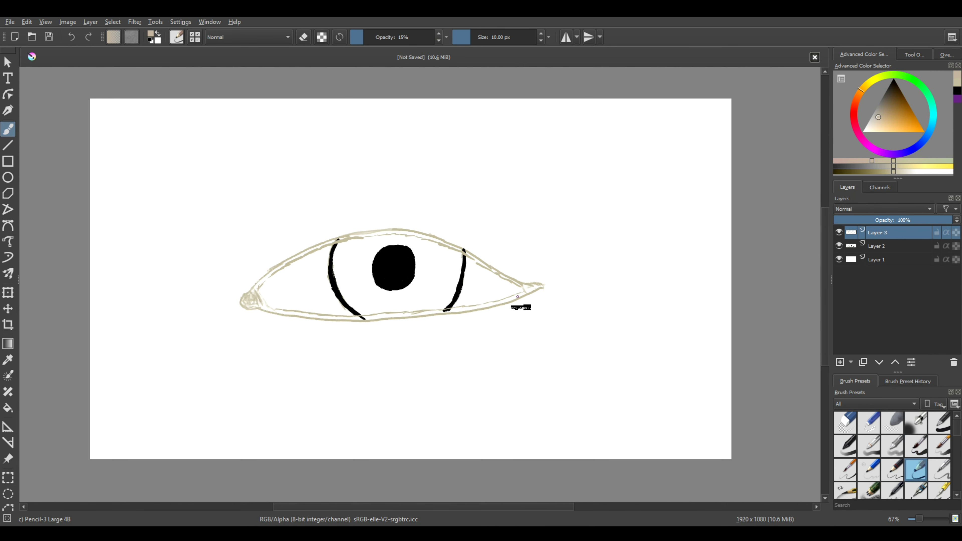
pyautogui.moveTo(445, 310); pyautogui.dragTo(377, 318)
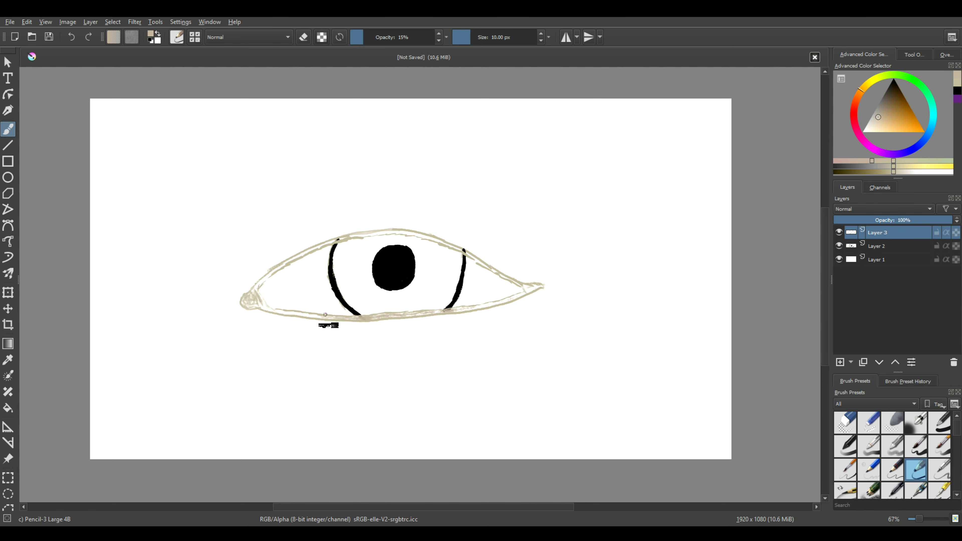
pyautogui.moveTo(283, 312); pyautogui.dragTo(284, 312)
pyautogui.moveTo(298, 258)
pyautogui.mouseDown()
pyautogui.moveTo(360, 226)
pyautogui.moveTo(350, 236)
pyautogui.moveTo(412, 234)
pyautogui.mouseUp()
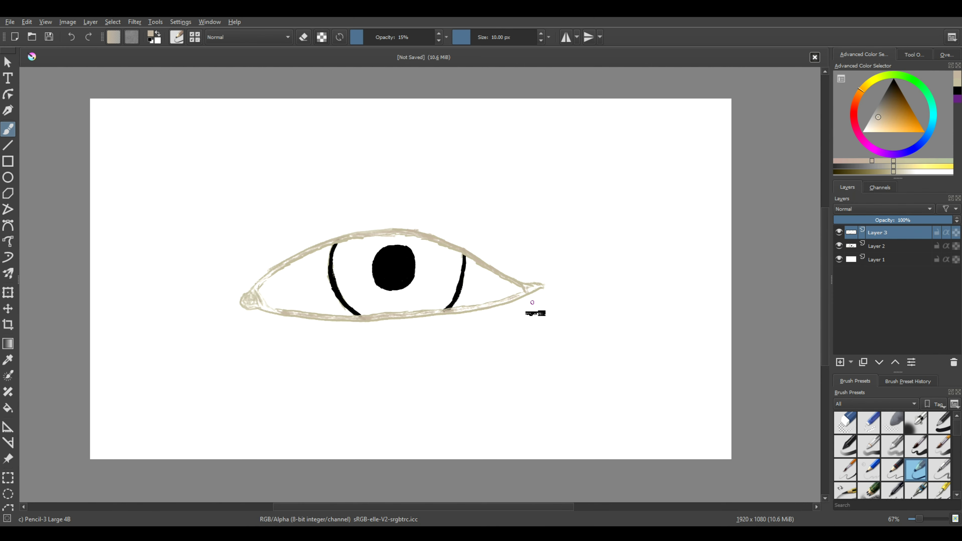
pyautogui.moveTo(537, 286); pyautogui.dragTo(527, 292)
# Step: Draw a thin crease line above the upper eyelid
pyautogui.moveTo(269, 252); pyautogui.dragTo(282, 236)
pyautogui.hotkey('ctrl', 'z')
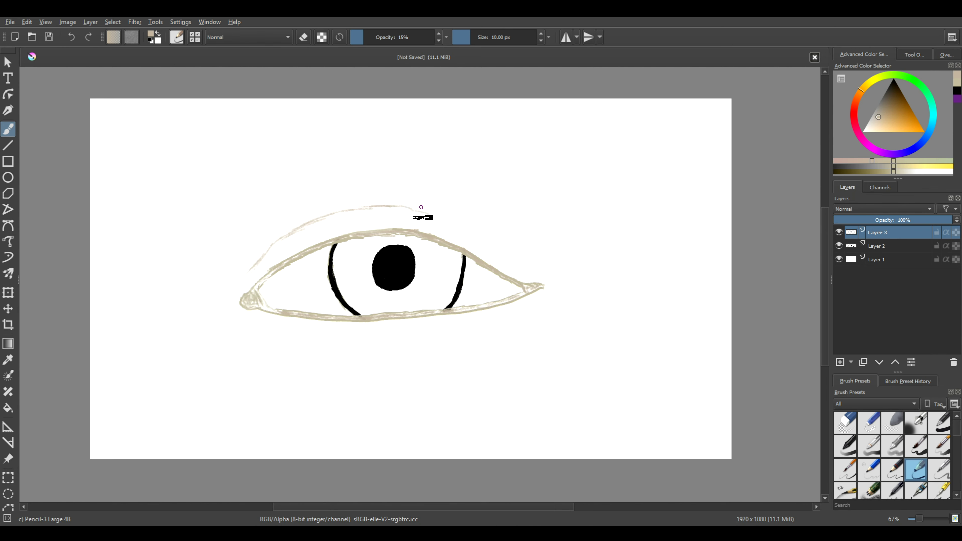
pyautogui.hotkey('ctrl', 'z')
pyautogui.moveTo(411, 207); pyautogui.dragTo(456, 221)
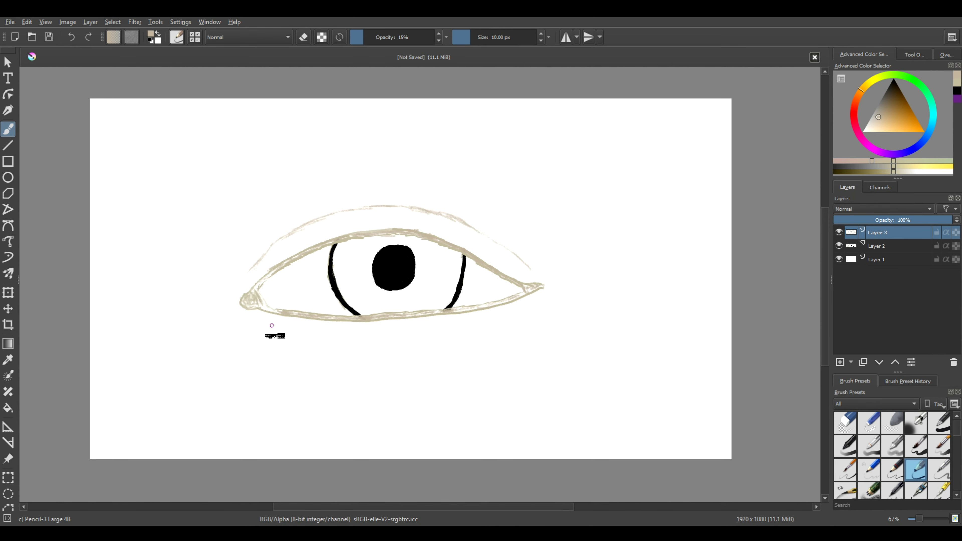
# Step: Draw a faint curved line beneath the lower lid, undoing strokes that overshoot
pyautogui.moveTo(281, 329); pyautogui.dragTo(398, 335)
pyautogui.hotkey('ctrl', 'z')
pyautogui.moveTo(302, 334); pyautogui.dragTo(342, 341)
pyautogui.moveTo(345, 341); pyautogui.dragTo(410, 336)
pyautogui.hotkey('ctrl', 'z')
pyautogui.moveTo(342, 343)
pyautogui.mouseDown()
pyautogui.moveTo(469, 330)
pyautogui.moveTo(449, 326)
pyautogui.mouseUp()
pyautogui.press('d')
pyautogui.press(']')
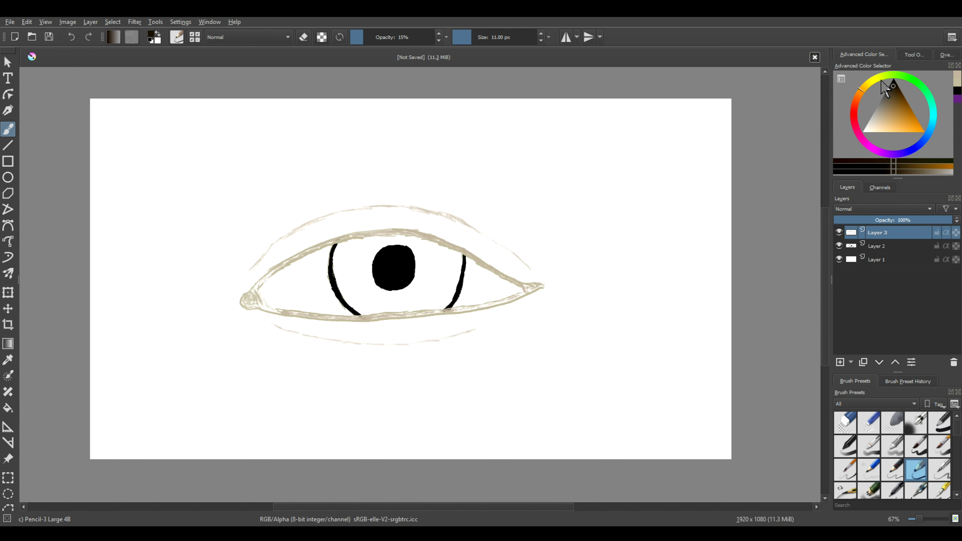
# Step: Darken the upper crease and under-lid lines, then pick a pale cream colour
pyautogui.moveTo(253, 264)
pyautogui.mouseDown()
pyautogui.moveTo(317, 218)
pyautogui.moveTo(358, 206)
pyautogui.moveTo(348, 209)
pyautogui.moveTo(431, 213)
pyautogui.mouseUp()
pyautogui.hotkey('ctrl', 'z')
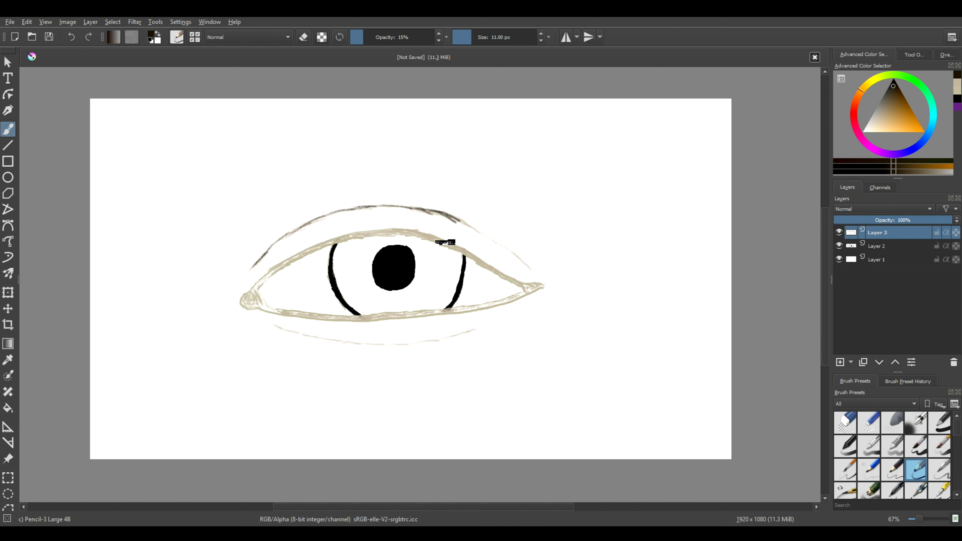
pyautogui.moveTo(424, 210); pyautogui.dragTo(512, 253)
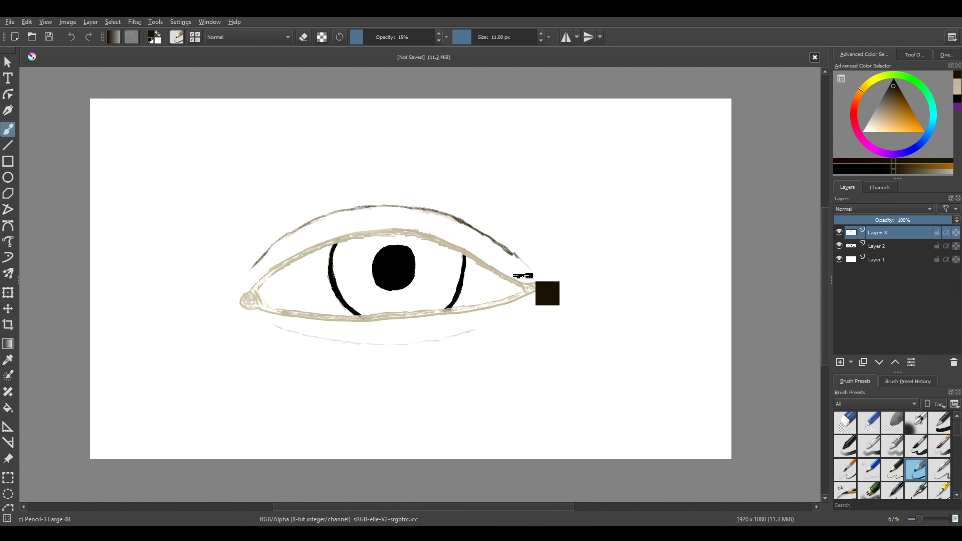
pyautogui.moveTo(529, 269)
pyautogui.mouseDown()
pyautogui.moveTo(498, 259)
pyautogui.moveTo(505, 248)
pyautogui.moveTo(487, 237)
pyautogui.mouseUp()
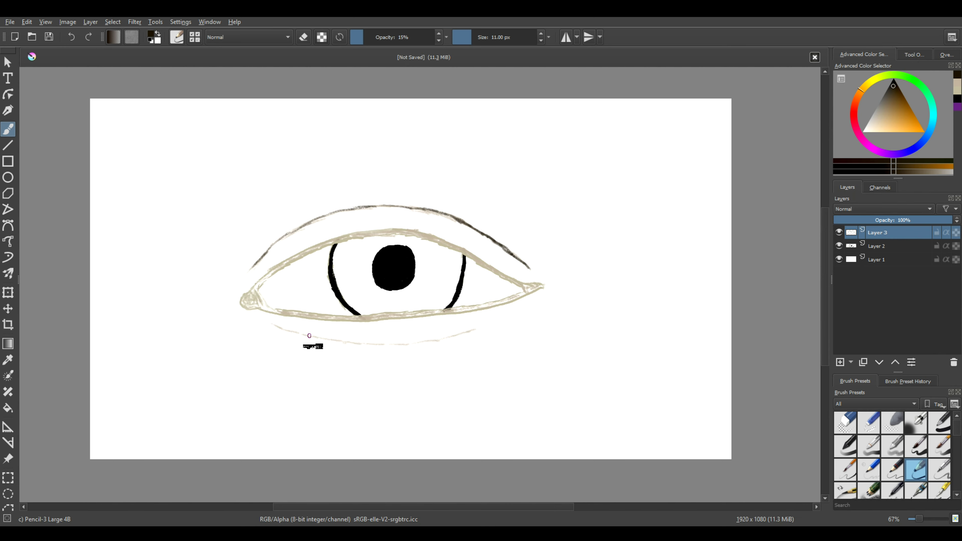
pyautogui.moveTo(324, 339)
pyautogui.mouseDown()
pyautogui.moveTo(388, 344)
pyautogui.moveTo(460, 334)
pyautogui.mouseUp()
pyautogui.click(952, 84)
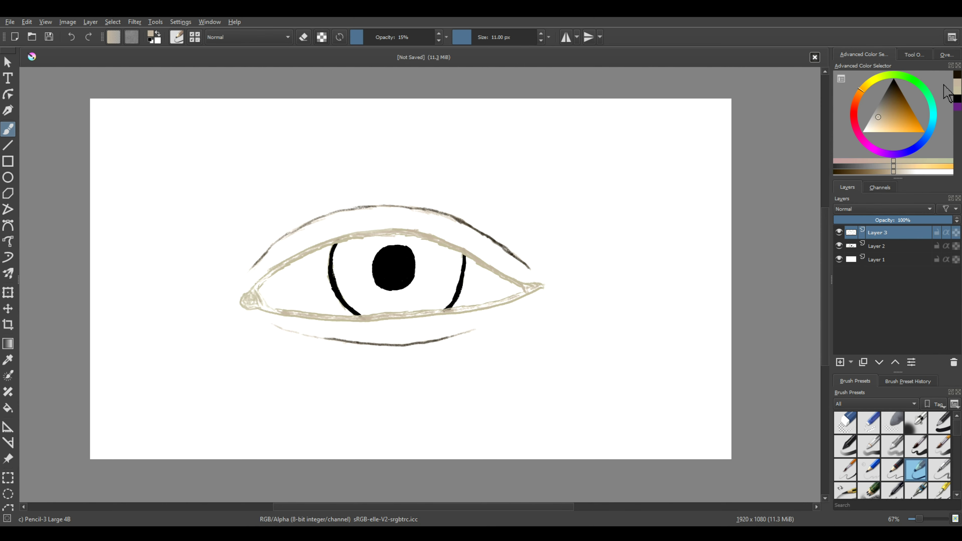
pyautogui.moveTo(881, 125); pyautogui.dragTo(862, 114)
# Step: With the Basic-3 Flow brush, paint both eyelid bands light beige
pyautogui.click(940, 423)
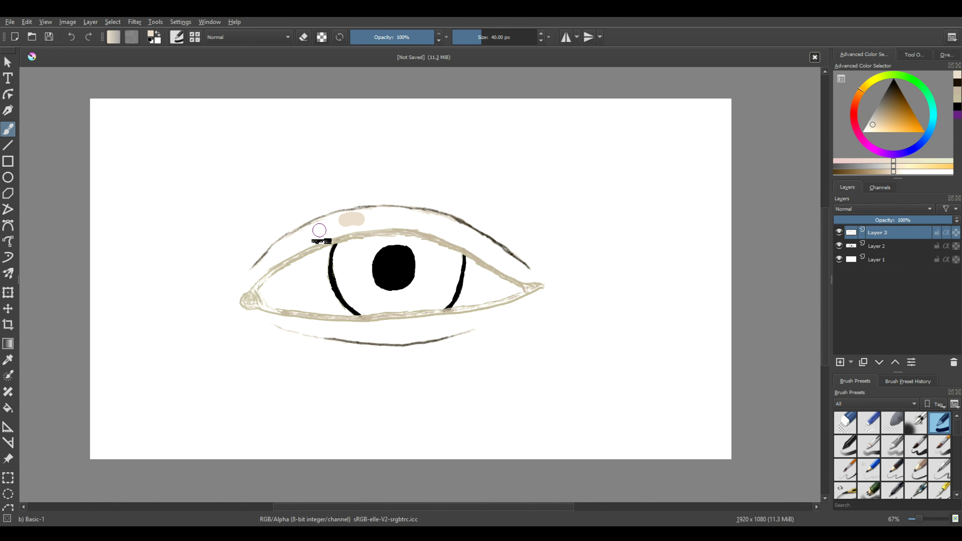
pyautogui.click(869, 447)
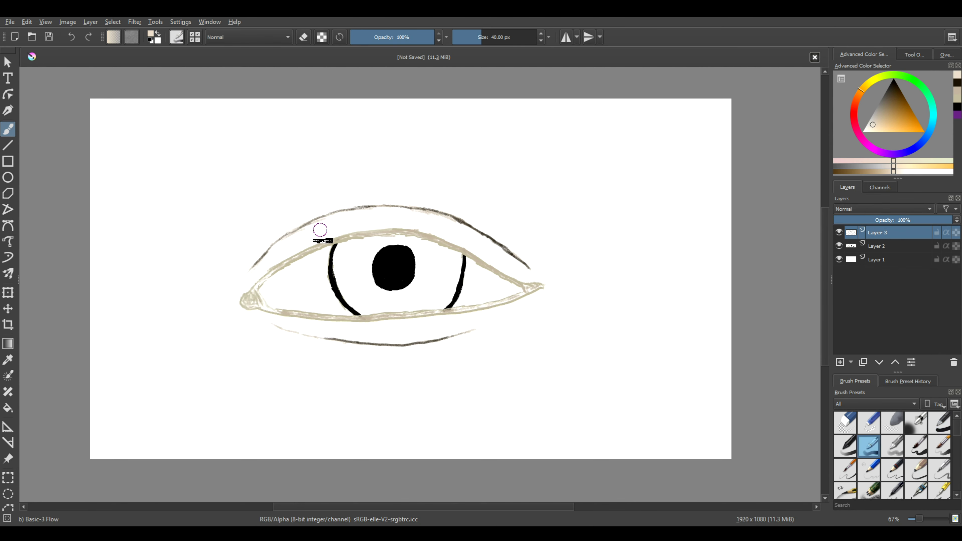
pyautogui.moveTo(276, 250)
pyautogui.mouseDown()
pyautogui.moveTo(366, 213)
pyautogui.moveTo(422, 221)
pyautogui.moveTo(361, 214)
pyautogui.moveTo(282, 252)
pyautogui.moveTo(362, 219)
pyautogui.moveTo(517, 266)
pyautogui.moveTo(433, 223)
pyautogui.moveTo(474, 237)
pyautogui.moveTo(441, 231)
pyautogui.moveTo(505, 264)
pyautogui.moveTo(535, 275)
pyautogui.mouseUp()
pyautogui.moveTo(356, 335)
pyautogui.mouseDown()
pyautogui.moveTo(447, 324)
pyautogui.moveTo(298, 323)
pyautogui.moveTo(441, 334)
pyautogui.moveTo(461, 319)
pyautogui.moveTo(480, 344)
pyautogui.mouseUp()
pyautogui.moveTo(394, 217)
pyautogui.mouseDown()
pyautogui.moveTo(323, 231)
pyautogui.moveTo(273, 257)
pyautogui.moveTo(509, 259)
pyautogui.moveTo(347, 228)
pyautogui.moveTo(318, 235)
pyautogui.mouseUp()
pyautogui.moveTo(274, 332)
pyautogui.mouseDown()
pyautogui.moveTo(303, 322)
pyautogui.moveTo(490, 327)
pyautogui.mouseUp()
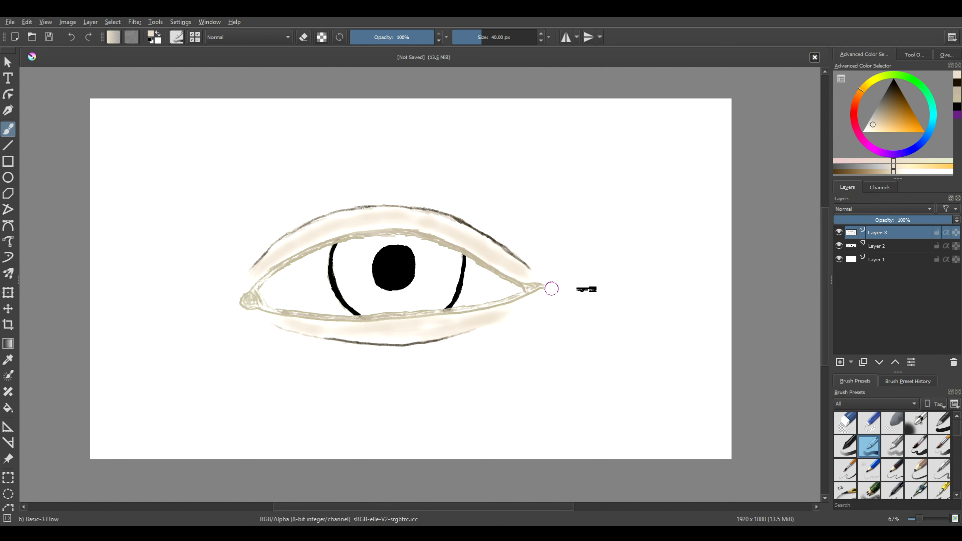
# Step: Add grey-beige shading above the upper-left lid, undoing the tan and lower-lid shading
pyautogui.click(957, 92)
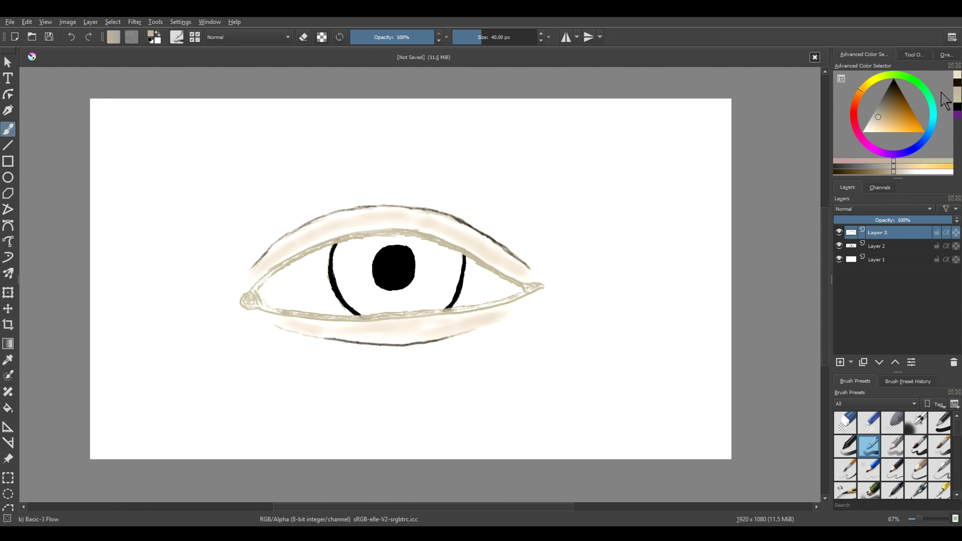
pyautogui.moveTo(262, 243)
pyautogui.mouseDown()
pyautogui.moveTo(381, 198)
pyautogui.moveTo(432, 196)
pyautogui.moveTo(496, 219)
pyautogui.mouseUp()
pyautogui.hotkey('ctrl', 'z')
pyautogui.hotkey('ctrl', 'z')
pyautogui.hotkey('ctrl', 'z')
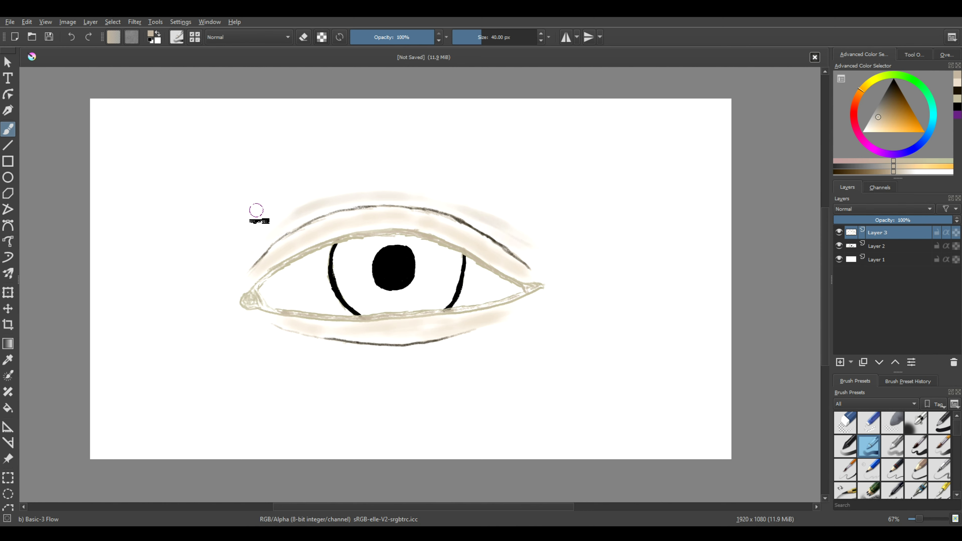
pyautogui.click(954, 97)
pyautogui.moveTo(307, 208); pyautogui.dragTo(232, 275)
pyautogui.moveTo(424, 358); pyautogui.dragTo(606, 286)
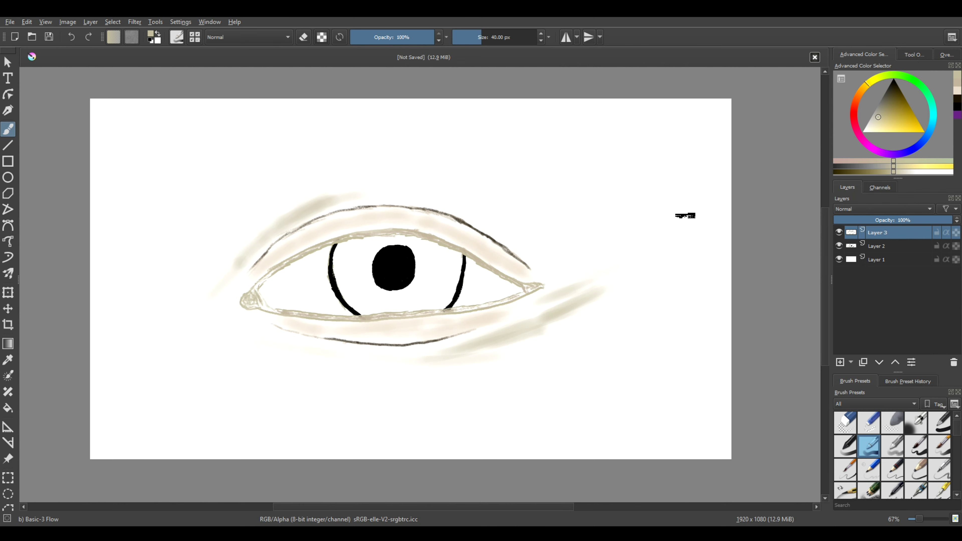
pyautogui.hotkey('ctrl', 'z')
pyautogui.hotkey('ctrl', 'z')
pyautogui.hotkey('ctrl', 'z')
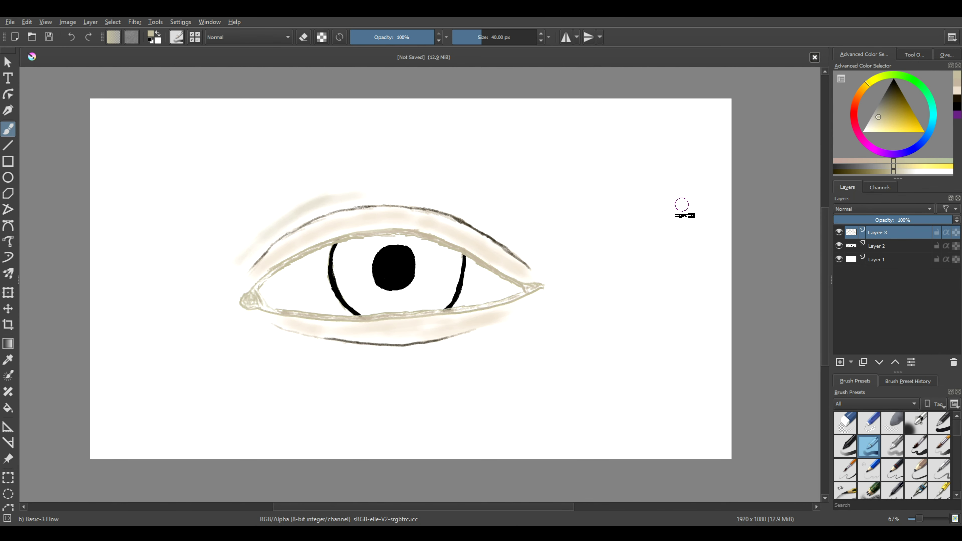
pyautogui.click(916, 423)
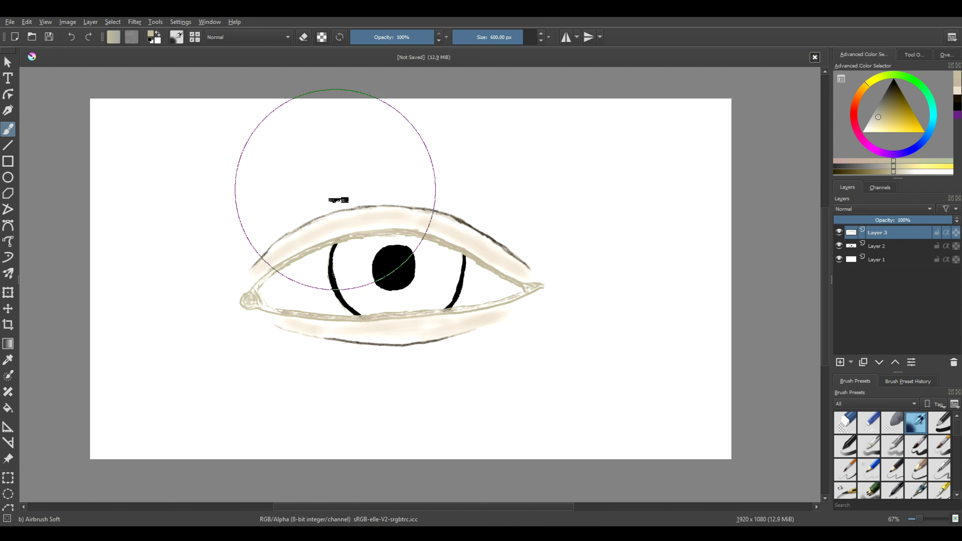
pyautogui.moveTo(252, 402)
pyautogui.mouseDown()
pyautogui.moveTo(296, 373)
pyautogui.moveTo(203, 392)
pyautogui.moveTo(518, 393)
pyautogui.moveTo(146, 200)
pyautogui.moveTo(133, 243)
pyautogui.moveTo(741, 341)
pyautogui.mouseUp()
pyautogui.click(864, 131)
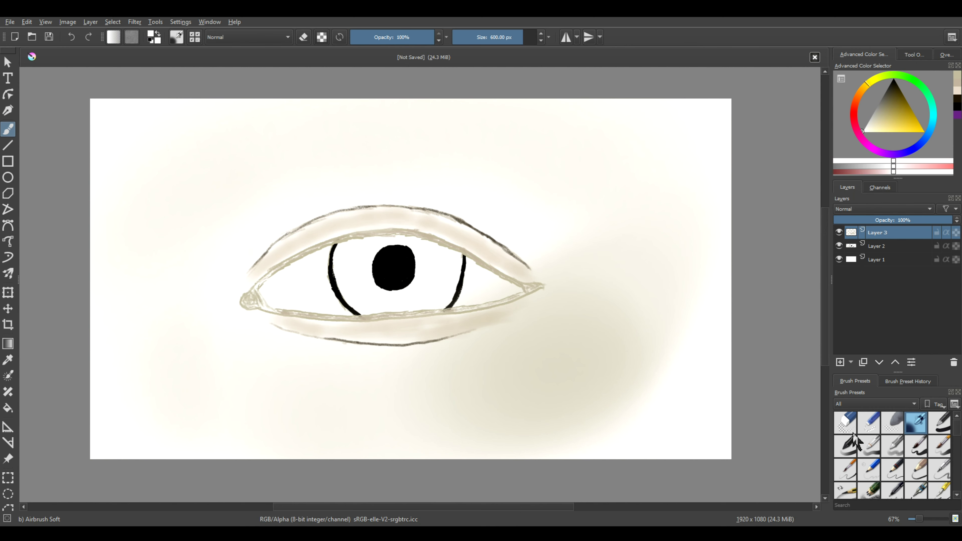
pyautogui.click(917, 447)
pyautogui.moveTo(423, 296); pyautogui.dragTo(448, 294)
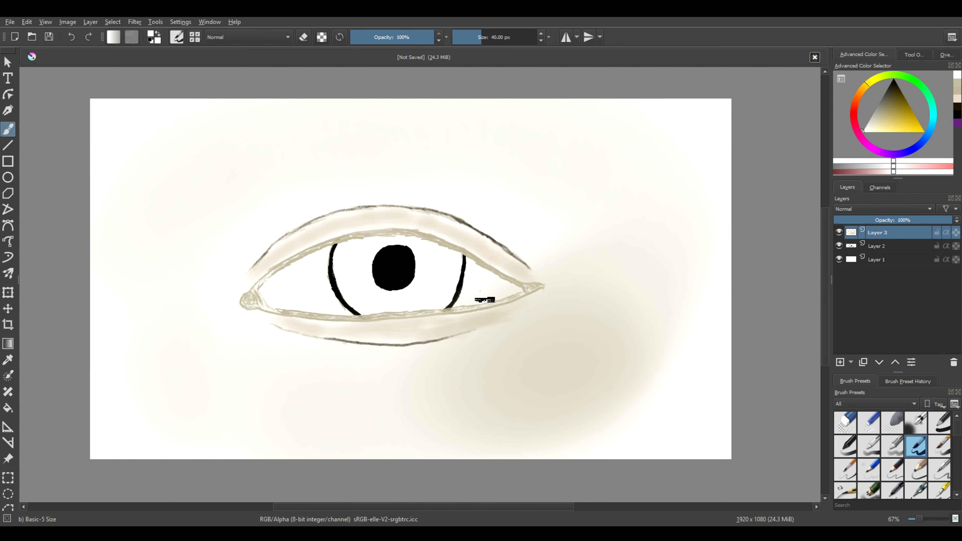
pyautogui.moveTo(862, 132)
pyautogui.mouseDown()
pyautogui.moveTo(874, 118)
pyautogui.moveTo(873, 126)
pyautogui.mouseUp()
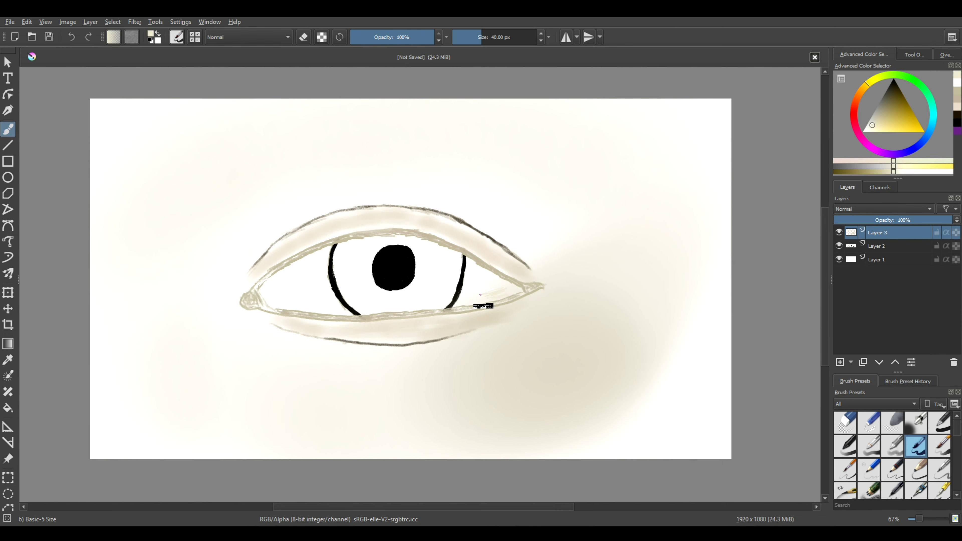
pyautogui.click(847, 449)
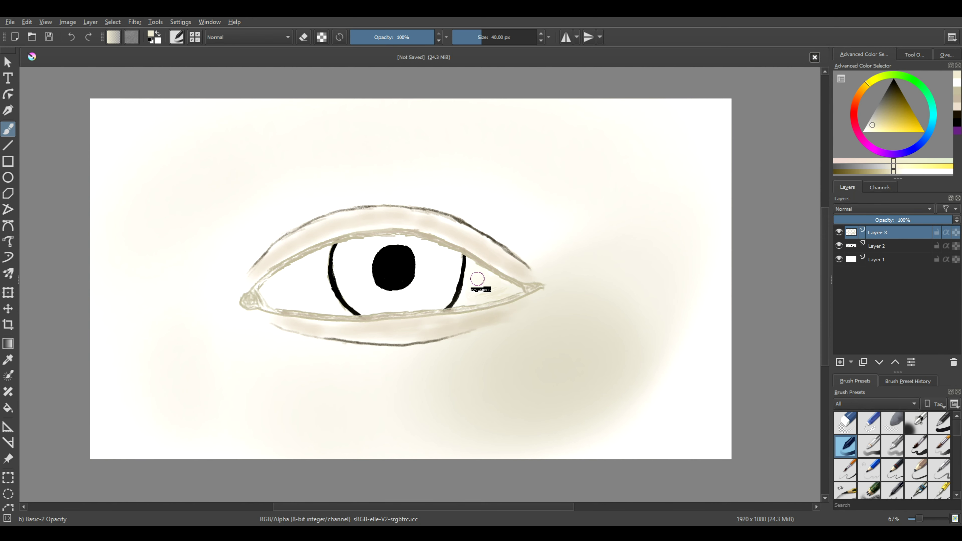
pyautogui.hotkey('ctrl', 'z')
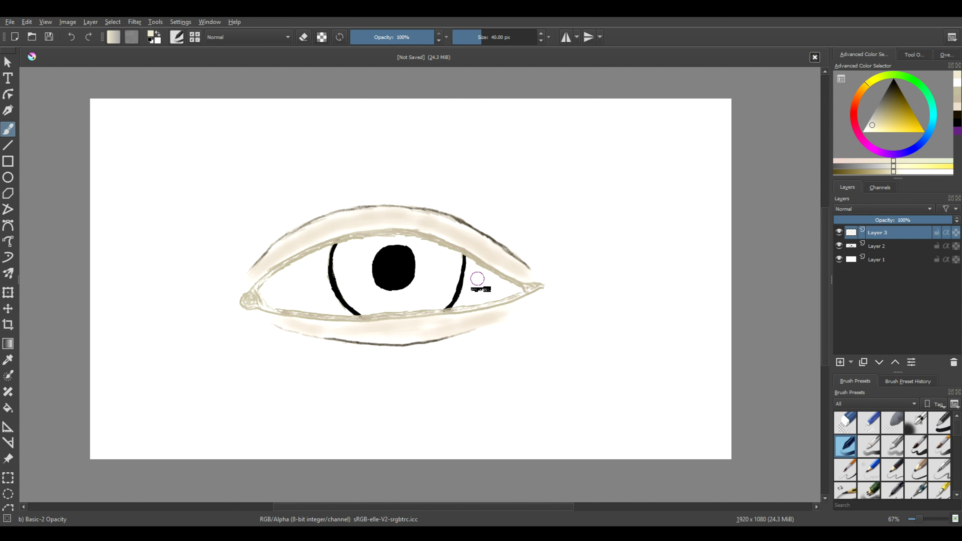
pyautogui.click(893, 80)
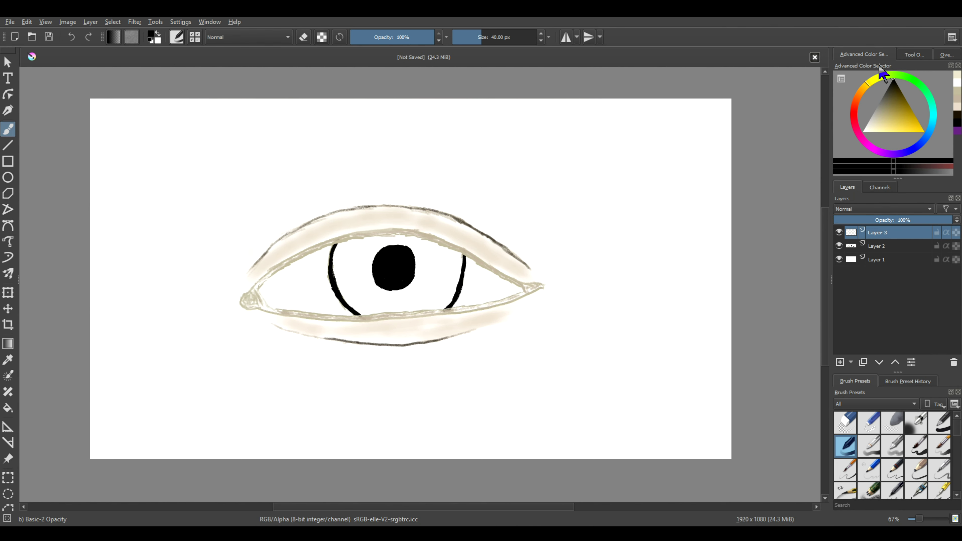
# Step: Add a new layer and sketch the first lash strokes on the upper lid
pyautogui.click(916, 470)
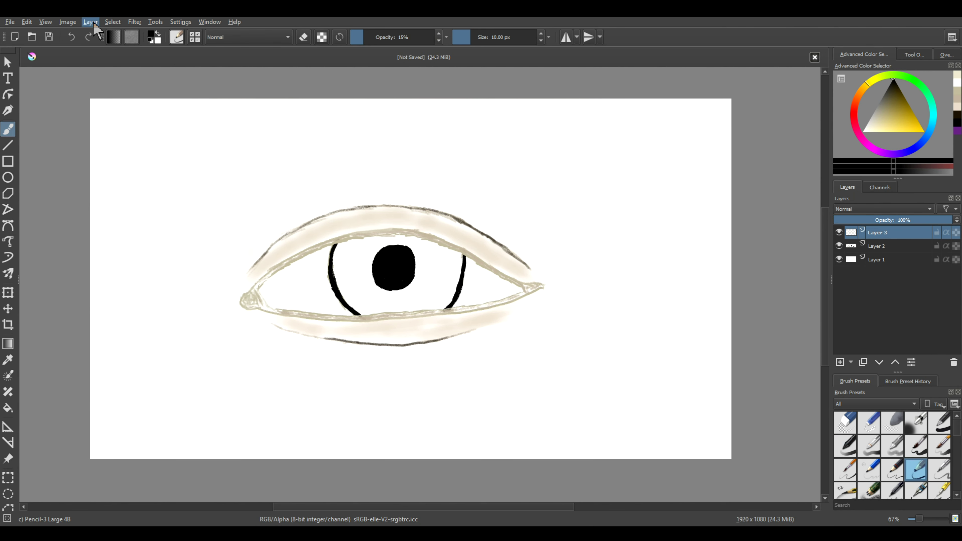
pyautogui.press('Insert')
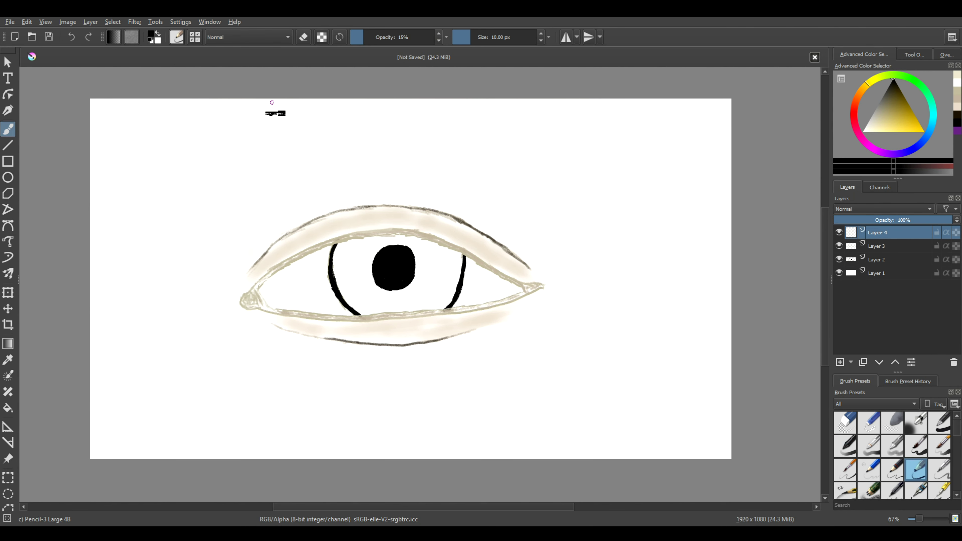
pyautogui.moveTo(283, 268); pyautogui.dragTo(274, 250)
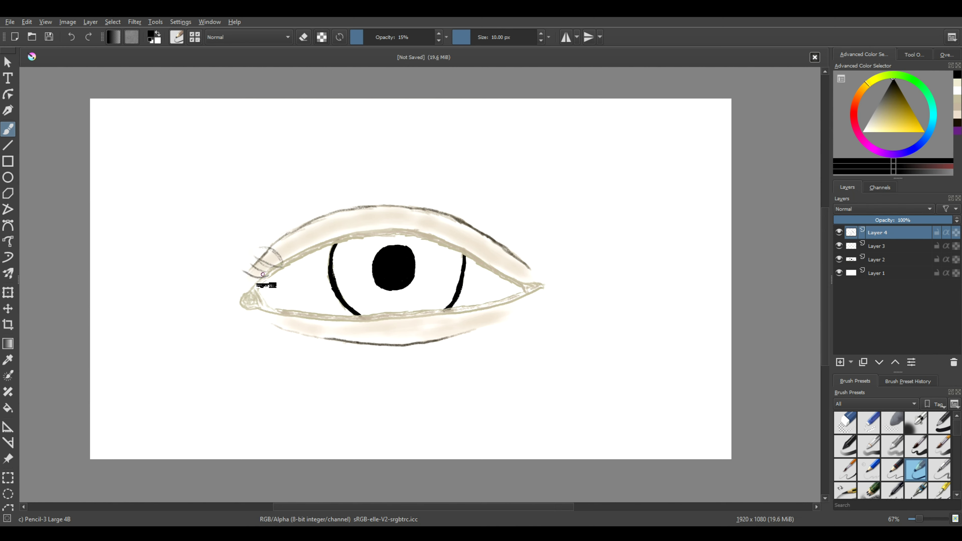
pyautogui.moveTo(299, 256); pyautogui.dragTo(305, 222)
pyautogui.moveTo(292, 258)
pyautogui.mouseDown()
pyautogui.moveTo(297, 229)
pyautogui.moveTo(314, 229)
pyautogui.mouseUp()
pyautogui.moveTo(318, 248)
pyautogui.mouseDown()
pyautogui.moveTo(324, 214)
pyautogui.moveTo(337, 207)
pyautogui.moveTo(333, 237)
pyautogui.moveTo(340, 208)
pyautogui.mouseUp()
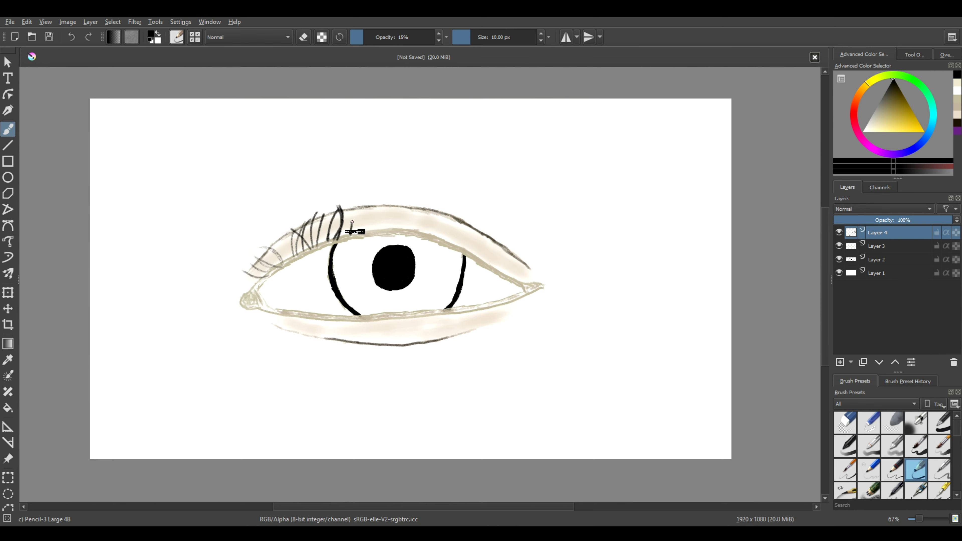
pyautogui.moveTo(352, 211); pyautogui.dragTo(350, 234)
pyautogui.moveTo(334, 217); pyautogui.dragTo(326, 241)
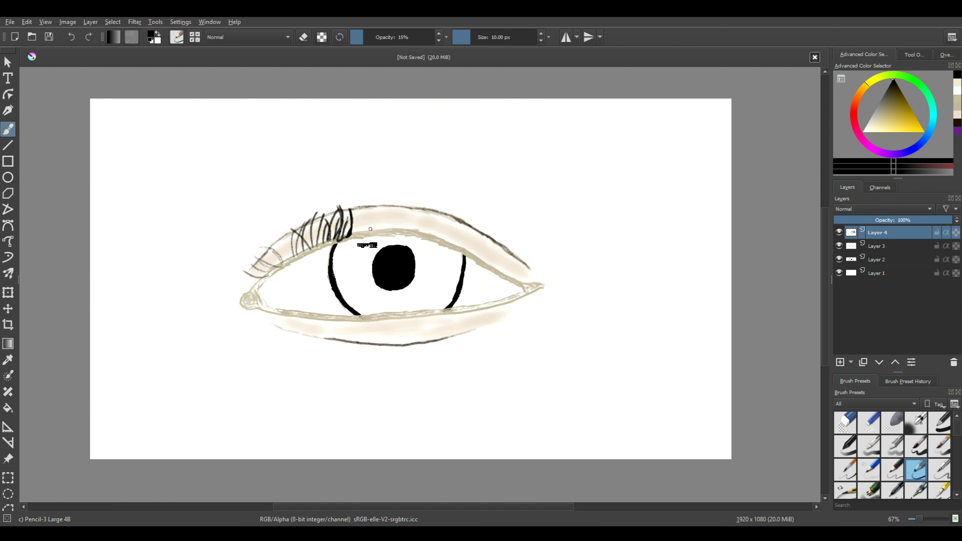
pyautogui.hotkey('ctrl', 'z')
pyautogui.hotkey('ctrl', 'z')
pyautogui.hotkey('ctrl', 'z')
pyautogui.hotkey('ctrl', 'z')
pyautogui.hotkey('ctrl', 'z')
pyautogui.hotkey('ctrl', 'z')
pyautogui.hotkey('ctrl', 'z')
pyautogui.hotkey('ctrl', 'z')
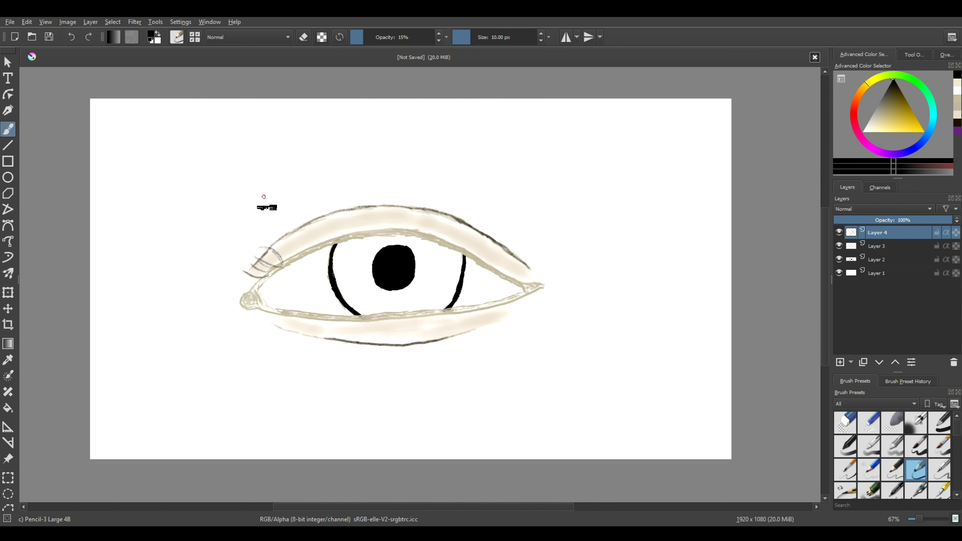
# Step: Draw several short and long lashes rising from the left half of the upper lid
pyautogui.moveTo(285, 248); pyautogui.dragTo(289, 260)
pyautogui.moveTo(315, 248); pyautogui.dragTo(321, 205)
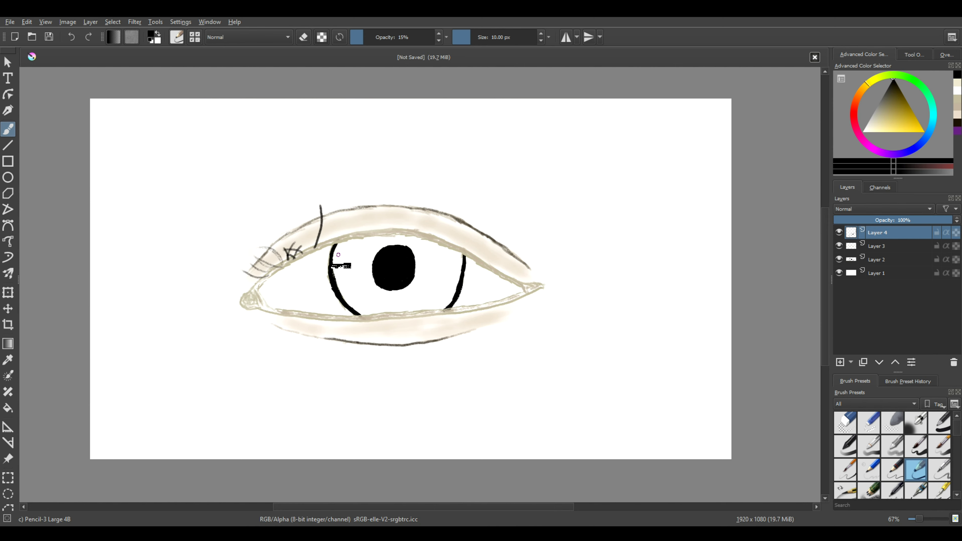
pyautogui.moveTo(314, 223); pyautogui.dragTo(320, 246)
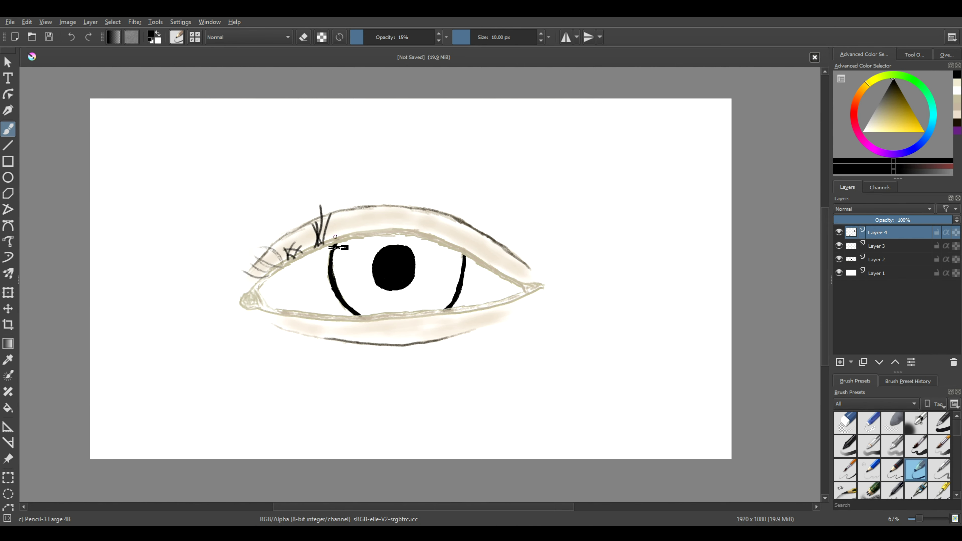
pyautogui.moveTo(331, 241); pyautogui.dragTo(343, 206)
pyautogui.moveTo(348, 236); pyautogui.dragTo(356, 199)
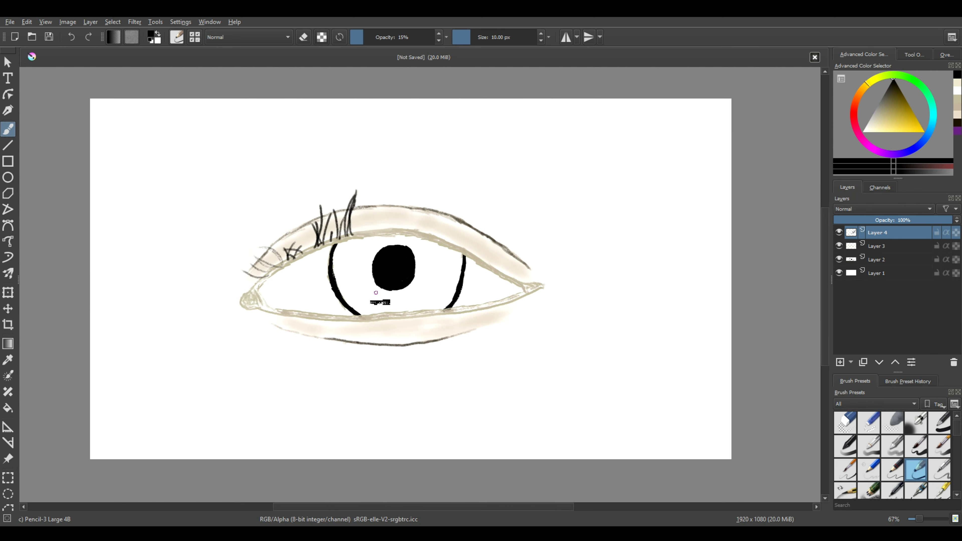
# Step: Replace the recent lashes with new ones across the middle of the upper lid
pyautogui.hotkey('ctrl', 'z')
pyautogui.hotkey('ctrl', 'z')
pyautogui.hotkey('ctrl', 'z')
pyautogui.hotkey('ctrl', 'z')
pyautogui.hotkey('ctrl', 'z')
pyautogui.hotkey('ctrl', 'z')
pyautogui.hotkey('ctrl', 'z')
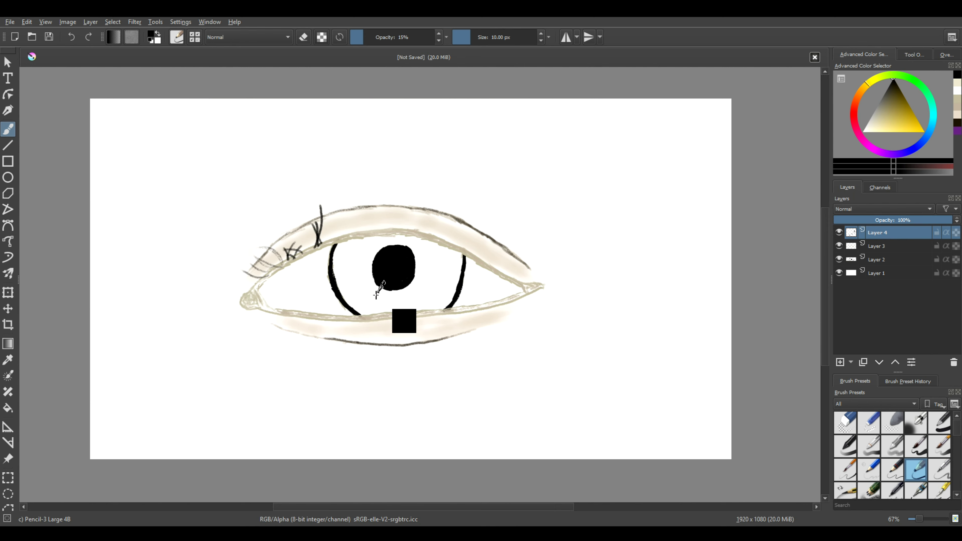
pyautogui.hotkey('ctrl', 'z')
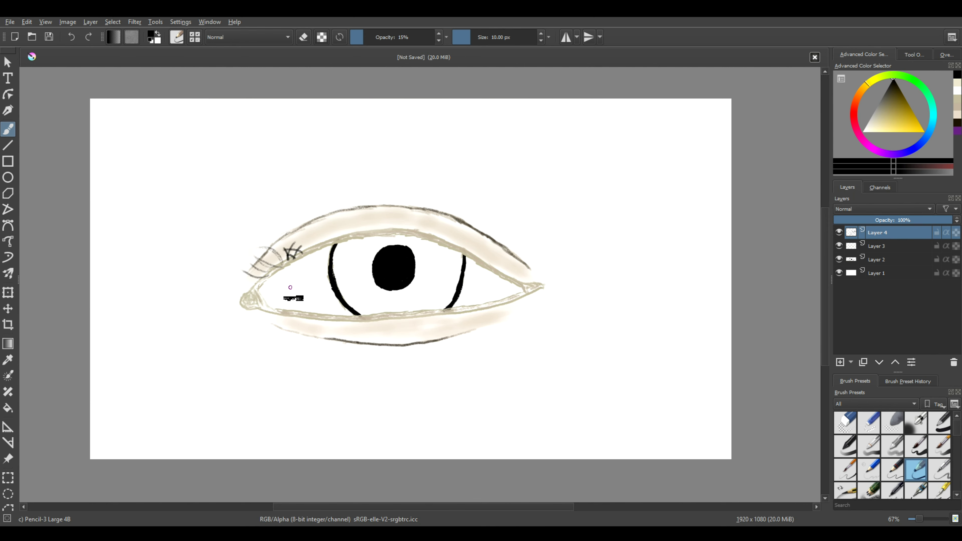
pyautogui.moveTo(323, 223)
pyautogui.mouseDown()
pyautogui.moveTo(319, 245)
pyautogui.moveTo(324, 219)
pyautogui.moveTo(314, 224)
pyautogui.mouseUp()
pyautogui.moveTo(341, 237)
pyautogui.mouseDown()
pyautogui.moveTo(348, 218)
pyautogui.moveTo(341, 235)
pyautogui.moveTo(385, 197)
pyautogui.mouseUp()
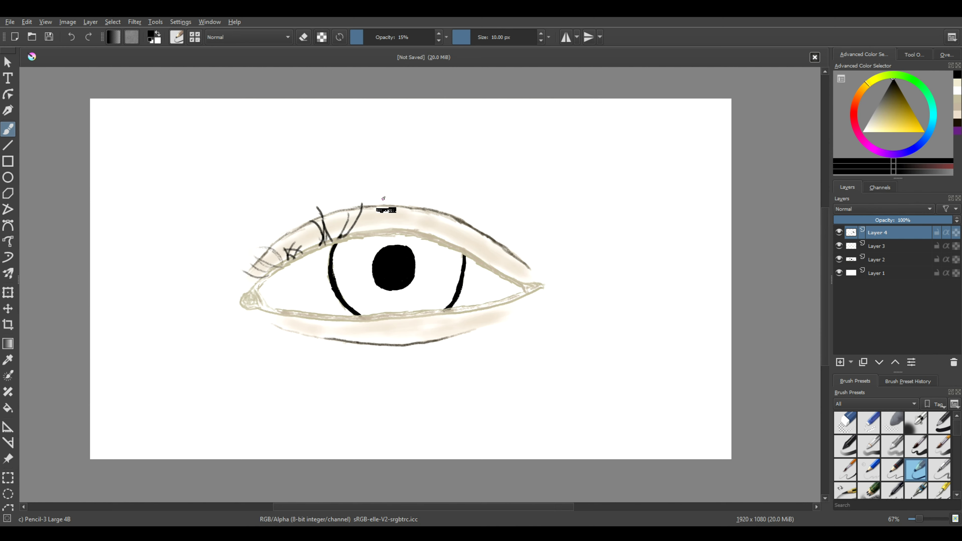
pyautogui.moveTo(366, 235)
pyautogui.mouseDown()
pyautogui.moveTo(375, 215)
pyautogui.moveTo(370, 228)
pyautogui.mouseUp()
pyautogui.hotkey('ctrl', 'z')
pyautogui.hotkey('ctrl', 'z')
# Step: Add lashes along the right half of the upper lid toward the outer corner
pyautogui.moveTo(386, 203)
pyautogui.mouseDown()
pyautogui.moveTo(372, 233)
pyautogui.moveTo(359, 234)
pyautogui.mouseUp()
pyautogui.moveTo(407, 205); pyautogui.dragTo(386, 233)
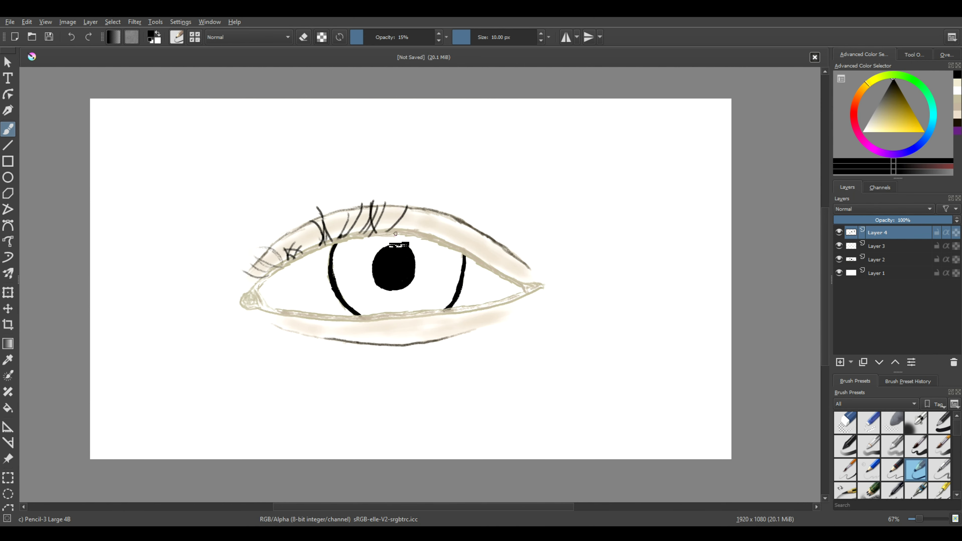
pyautogui.moveTo(433, 212); pyautogui.dragTo(420, 233)
pyautogui.moveTo(409, 209); pyautogui.dragTo(429, 193)
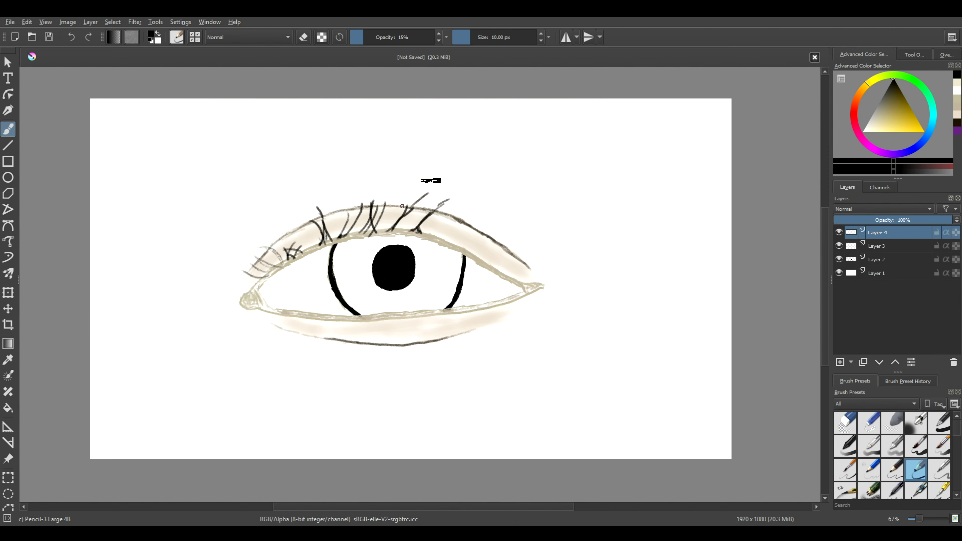
pyautogui.moveTo(463, 250); pyautogui.dragTo(519, 231)
pyautogui.moveTo(452, 245)
pyautogui.mouseDown()
pyautogui.moveTo(489, 216)
pyautogui.moveTo(465, 210)
pyautogui.mouseUp()
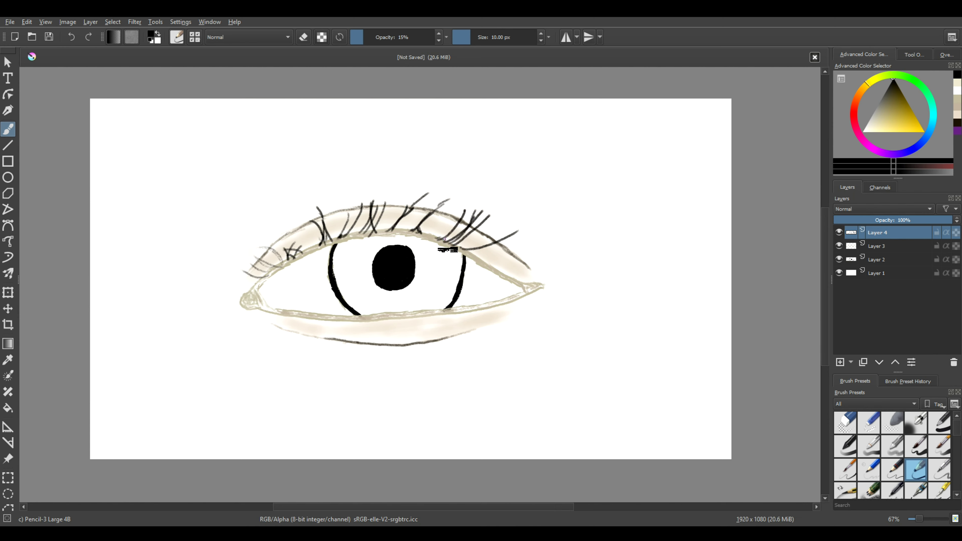
pyautogui.moveTo(445, 240); pyautogui.dragTo(461, 209)
pyautogui.hotkey('ctrl', 'z')
# Step: Stroke a thick dark line along the eye's outer corner
pyautogui.hotkey('ctrl', 'z')
pyautogui.moveTo(504, 275); pyautogui.dragTo(552, 302)
pyautogui.moveTo(504, 276); pyautogui.dragTo(557, 304)
pyautogui.hotkey('ctrl', 'z')
pyautogui.hotkey('ctrl', 'z')
# Step: Fan long lashes out to the right and up from the outer corner
pyautogui.moveTo(512, 281)
pyautogui.mouseDown()
pyautogui.moveTo(569, 295)
pyautogui.moveTo(555, 283)
pyautogui.mouseUp()
pyautogui.moveTo(497, 270)
pyautogui.mouseDown()
pyautogui.moveTo(553, 280)
pyautogui.moveTo(569, 269)
pyautogui.mouseUp()
pyautogui.moveTo(479, 261); pyautogui.dragTo(562, 255)
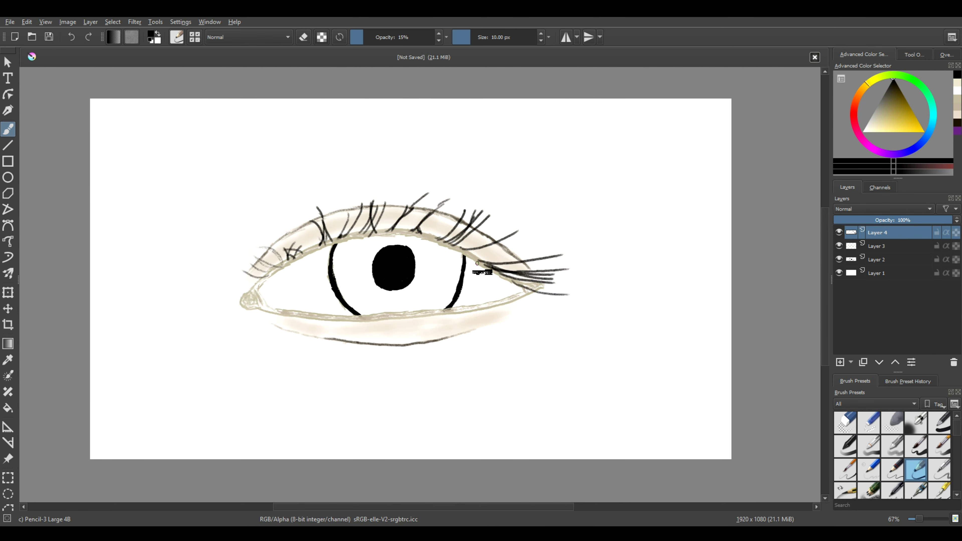
pyautogui.moveTo(480, 261); pyautogui.dragTo(536, 238)
pyautogui.moveTo(481, 253)
pyautogui.mouseDown()
pyautogui.moveTo(517, 231)
pyautogui.moveTo(489, 242)
pyautogui.moveTo(501, 237)
pyautogui.mouseUp()
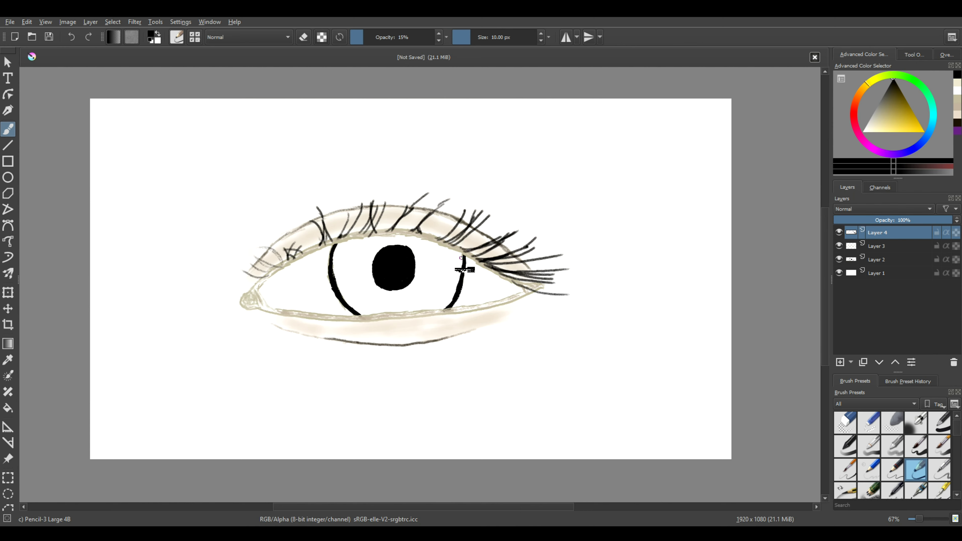
# Step: Fill gaps with extra lashes above the pupil and on the upper lid's left
pyautogui.moveTo(429, 237); pyautogui.dragTo(462, 205)
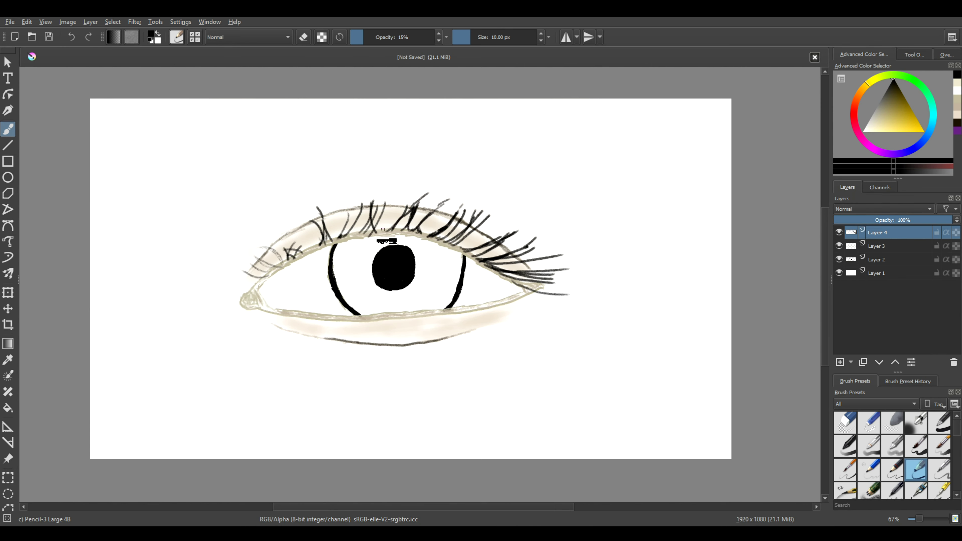
pyautogui.moveTo(385, 232); pyautogui.dragTo(413, 190)
pyautogui.moveTo(387, 230); pyautogui.dragTo(397, 197)
pyautogui.moveTo(385, 232)
pyautogui.mouseDown()
pyautogui.moveTo(395, 197)
pyautogui.moveTo(383, 229)
pyautogui.moveTo(392, 205)
pyautogui.mouseUp()
pyautogui.moveTo(339, 236); pyautogui.dragTo(352, 200)
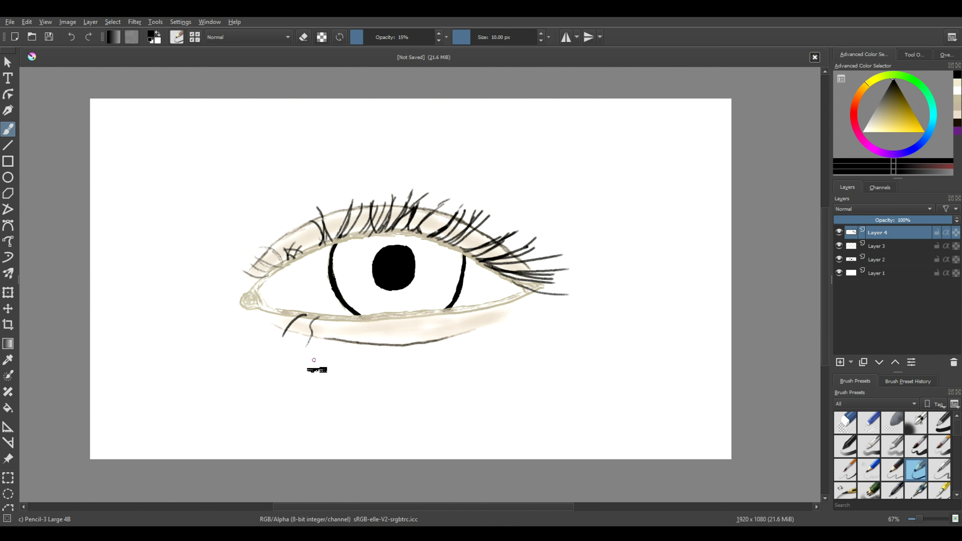
# Step: Draw dark lashes along the lower lid, out to its outer corner
pyautogui.moveTo(331, 316); pyautogui.dragTo(317, 341)
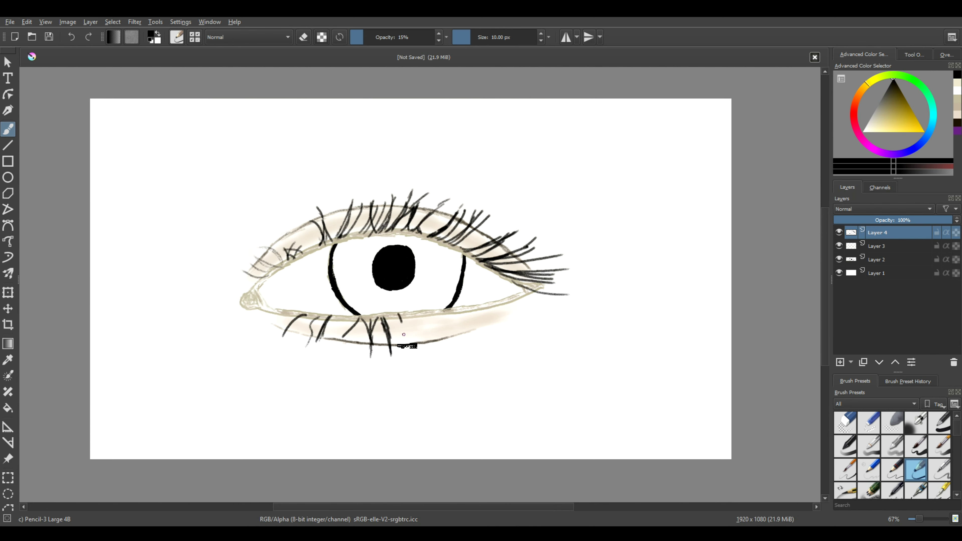
pyautogui.moveTo(405, 327); pyautogui.dragTo(407, 358)
pyautogui.moveTo(466, 310); pyautogui.dragTo(474, 351)
pyautogui.moveTo(456, 311)
pyautogui.mouseDown()
pyautogui.moveTo(543, 294)
pyautogui.moveTo(514, 298)
pyautogui.moveTo(543, 302)
pyautogui.mouseUp()
pyautogui.moveTo(504, 305)
pyautogui.mouseDown()
pyautogui.moveTo(528, 313)
pyautogui.moveTo(515, 316)
pyautogui.mouseUp()
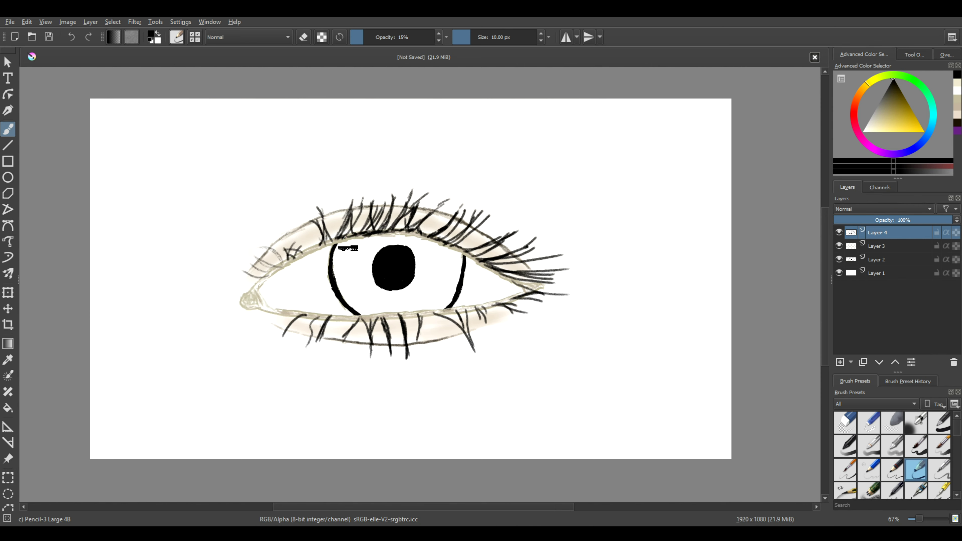
# Step: Reinforce the lower lid's edge with short dark strokes and add a new Layer 5
pyautogui.moveTo(494, 304)
pyautogui.mouseDown()
pyautogui.moveTo(522, 295)
pyautogui.moveTo(440, 310)
pyautogui.moveTo(451, 310)
pyautogui.mouseUp()
pyautogui.moveTo(380, 317)
pyautogui.mouseDown()
pyautogui.moveTo(361, 319)
pyautogui.moveTo(421, 313)
pyautogui.mouseUp()
pyautogui.moveTo(320, 317); pyautogui.dragTo(307, 315)
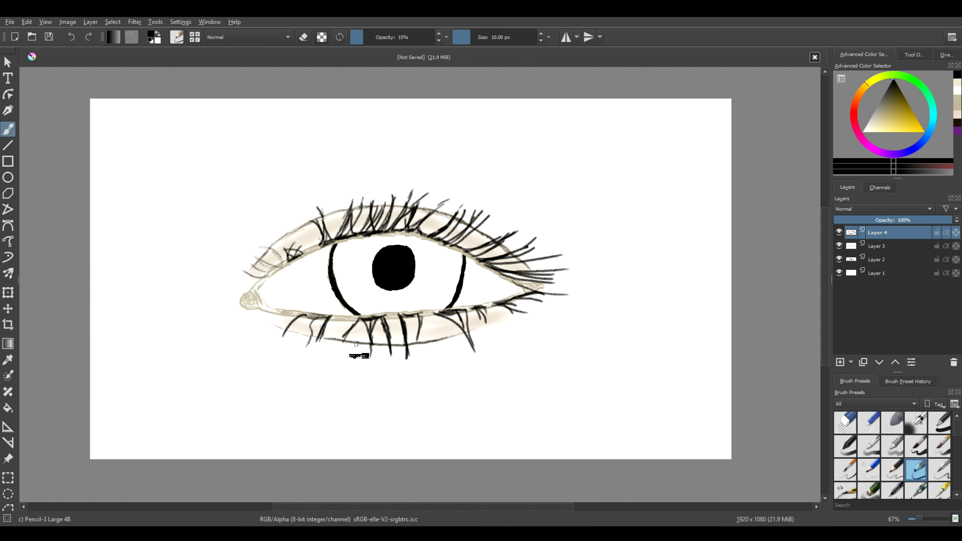
pyautogui.press('Insert')
# Step: Pick dark blue and try Airbrush Soft, Basic-5 Size and Basic-2 Opacity strokes, undoing the tests
pyautogui.click(906, 152)
pyautogui.click(903, 111)
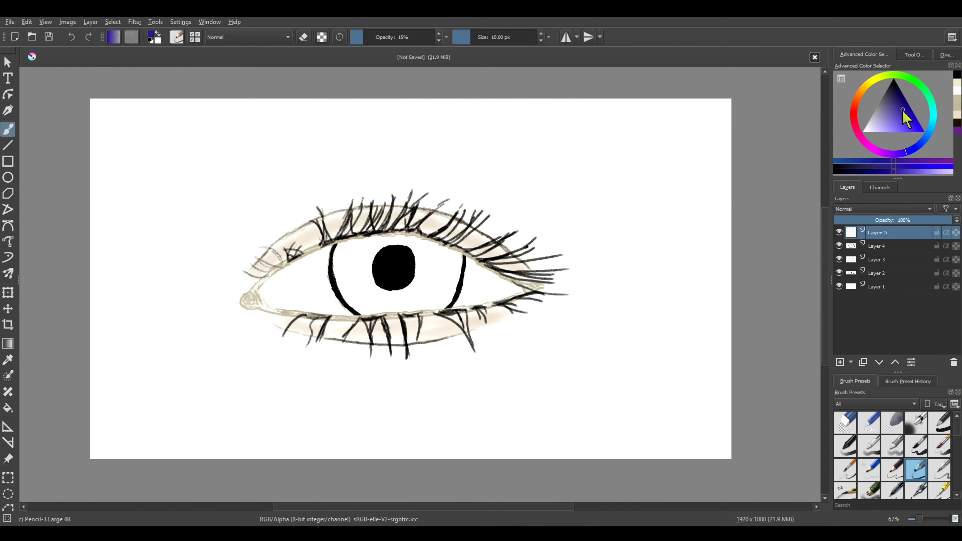
pyautogui.click(915, 423)
pyautogui.click(353, 265)
pyautogui.hotkey('ctrl', 'z')
pyautogui.click(917, 446)
pyautogui.moveTo(437, 283); pyautogui.dragTo(440, 275)
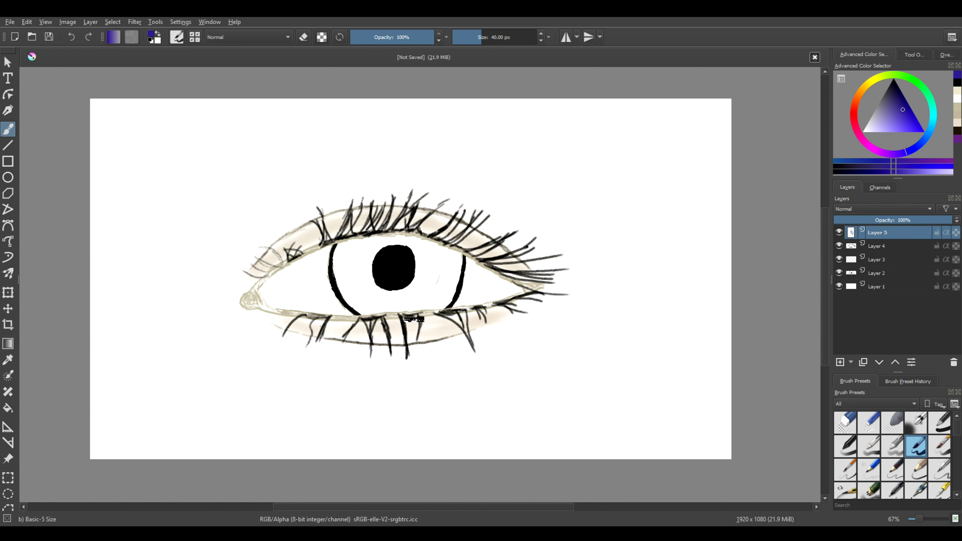
pyautogui.press('/')
pyautogui.moveTo(512, 401); pyautogui.dragTo(594, 372)
pyautogui.hotkey('ctrl', 'z')
pyautogui.click(871, 161)
pyautogui.moveTo(432, 291)
pyautogui.mouseDown()
pyautogui.moveTo(439, 276)
pyautogui.moveTo(425, 273)
pyautogui.moveTo(440, 264)
pyautogui.moveTo(448, 282)
pyautogui.mouseUp()
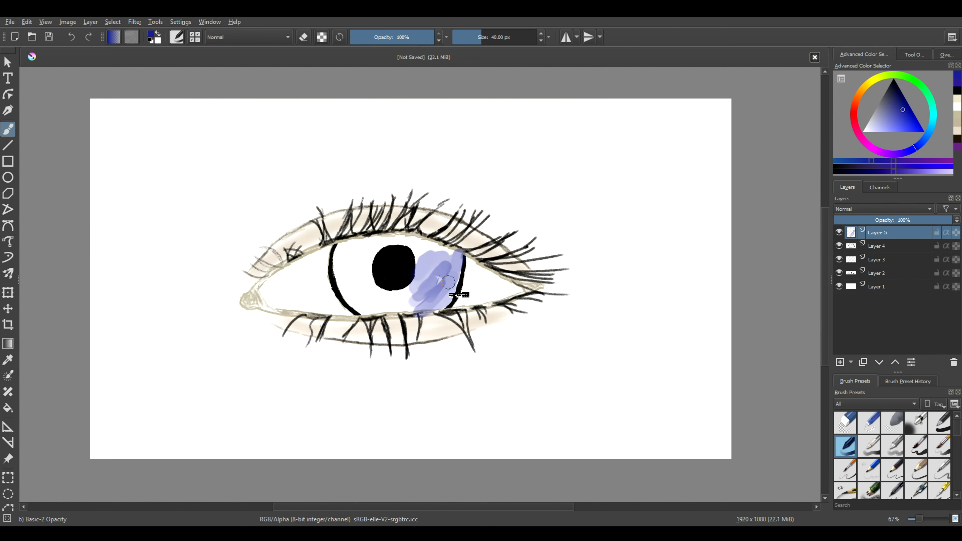
pyautogui.hotkey('ctrl', 'z')
pyautogui.hotkey('ctrl', 'z')
pyautogui.hotkey('ctrl', 'z')
pyautogui.press('/')
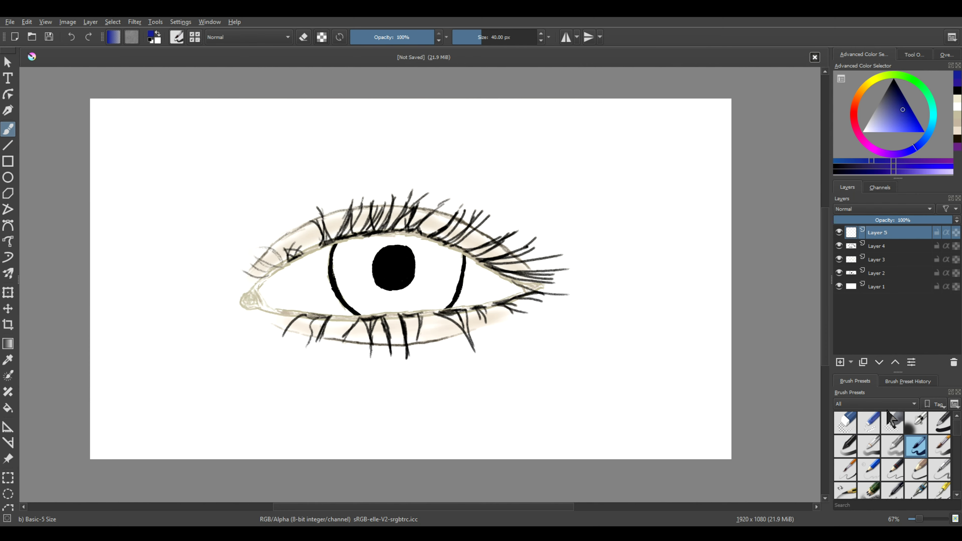
# Step: Paint the iris dark blue around the pupil with the Bristles-3 Large Smooth brush
pyautogui.scroll(-3, 893, 469)
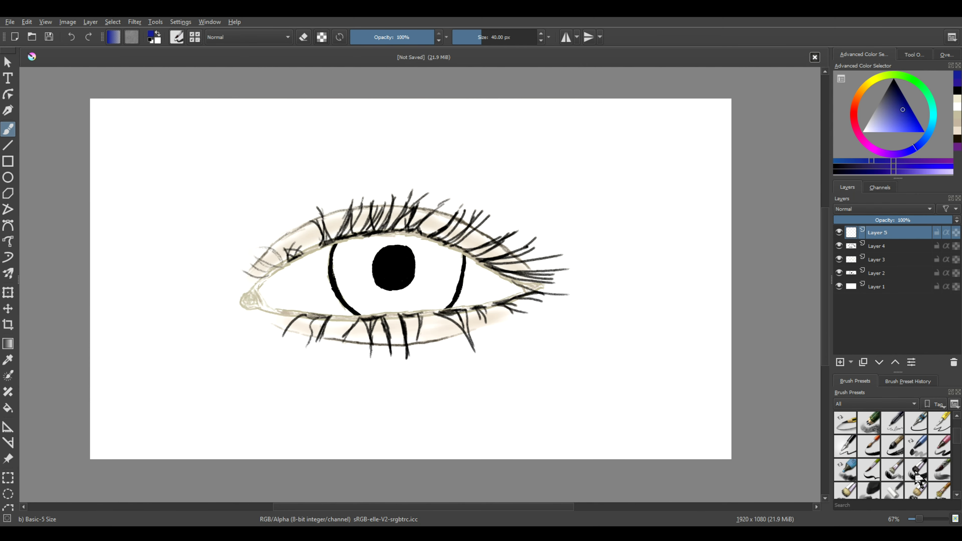
pyautogui.click(916, 470)
pyautogui.moveTo(436, 289)
pyautogui.mouseDown()
pyautogui.moveTo(430, 268)
pyautogui.moveTo(439, 283)
pyautogui.moveTo(447, 258)
pyautogui.moveTo(407, 295)
pyautogui.moveTo(361, 293)
pyautogui.moveTo(351, 241)
pyautogui.moveTo(355, 293)
pyautogui.moveTo(430, 272)
pyautogui.moveTo(404, 297)
pyautogui.moveTo(449, 265)
pyautogui.moveTo(448, 253)
pyautogui.moveTo(416, 242)
pyautogui.moveTo(399, 238)
pyautogui.moveTo(436, 255)
pyautogui.moveTo(384, 243)
pyautogui.moveTo(373, 285)
pyautogui.moveTo(384, 299)
pyautogui.moveTo(369, 266)
pyautogui.moveTo(364, 308)
pyautogui.moveTo(345, 262)
pyautogui.mouseUp()
pyautogui.moveTo(456, 273)
pyautogui.mouseDown()
pyautogui.moveTo(422, 250)
pyautogui.moveTo(416, 292)
pyautogui.moveTo(455, 269)
pyautogui.moveTo(439, 296)
pyautogui.moveTo(365, 289)
pyautogui.moveTo(346, 249)
pyautogui.moveTo(412, 239)
pyautogui.moveTo(430, 265)
pyautogui.moveTo(374, 238)
pyautogui.moveTo(433, 244)
pyautogui.moveTo(458, 261)
pyautogui.moveTo(454, 273)
pyautogui.moveTo(427, 239)
pyautogui.moveTo(367, 252)
pyautogui.moveTo(362, 244)
pyautogui.moveTo(367, 307)
pyautogui.moveTo(416, 269)
pyautogui.moveTo(440, 295)
pyautogui.moveTo(413, 278)
pyautogui.moveTo(367, 314)
pyautogui.mouseUp()
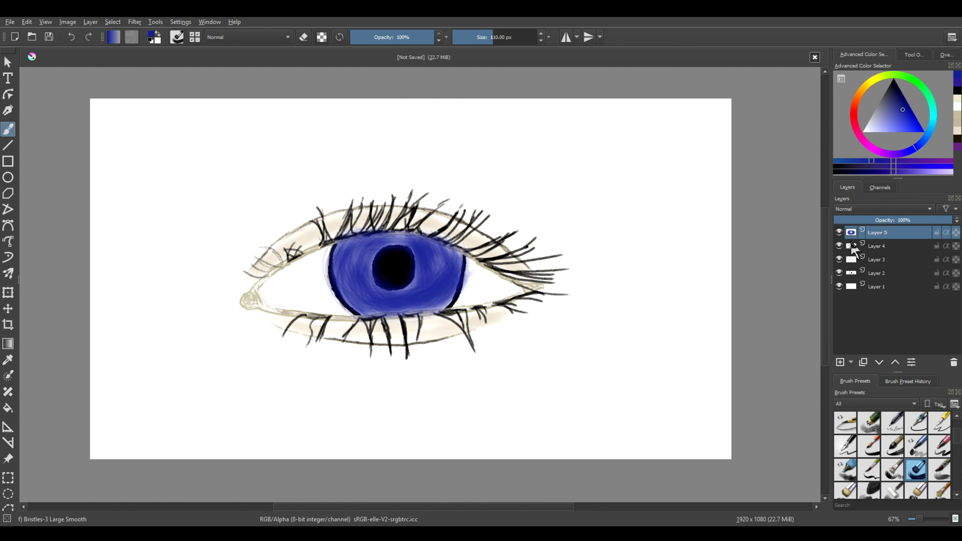
# Step: Erase the stray blue right of the iris with Eraser Circle on Layer 5
pyautogui.click(883, 249)
pyautogui.click(874, 234)
pyautogui.click(894, 404)
pyautogui.click(899, 400)
pyautogui.click(845, 423)
pyautogui.moveTo(470, 280); pyautogui.dragTo(466, 265)
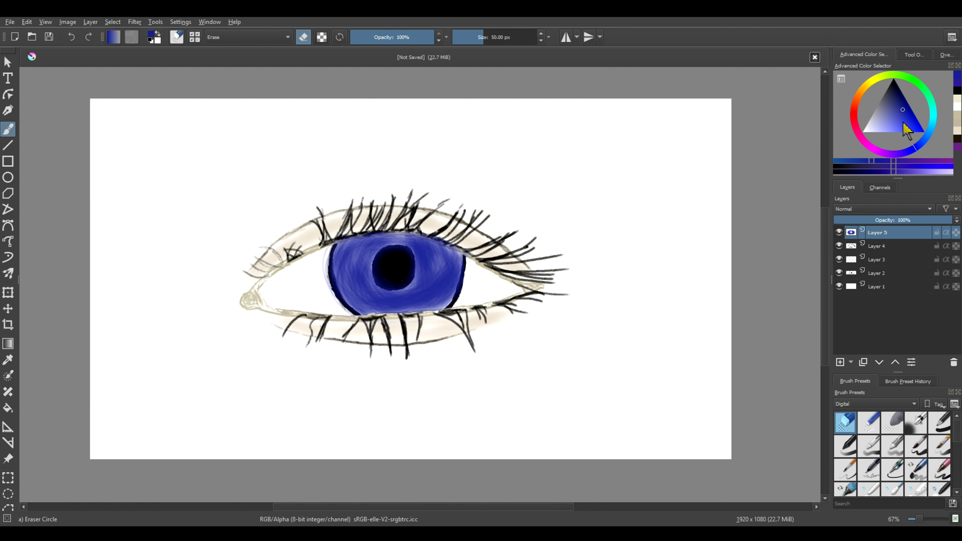
# Step: Try a light purple Marker Dry stroke on the iris and undo it
pyautogui.click(933, 171)
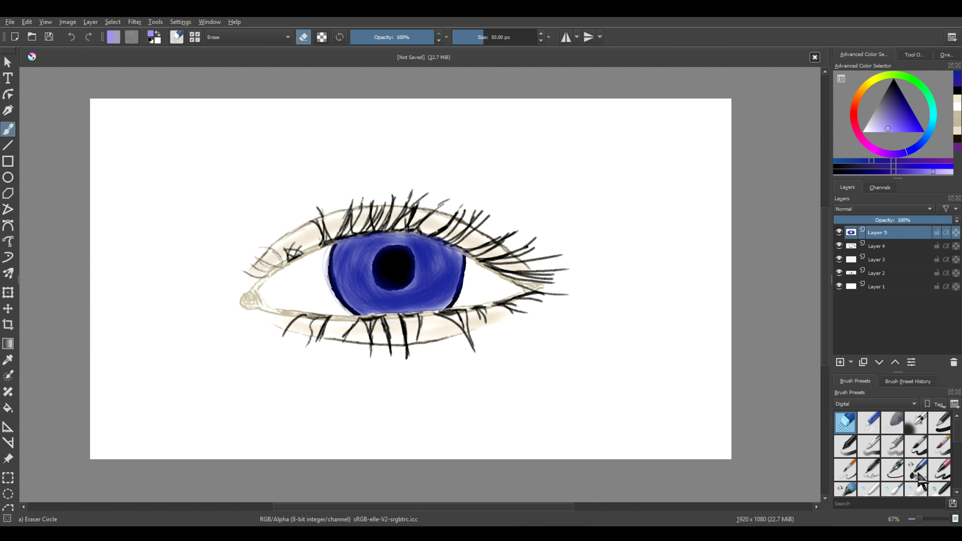
pyautogui.click(845, 489)
pyautogui.moveTo(429, 288); pyautogui.dragTo(431, 266)
pyautogui.hotkey('ctrl', 'z')
# Step: Test Blender Basic, Adjust Multiply and Shapes Rounded dabs beside the eye, undoing each
pyautogui.click(869, 470)
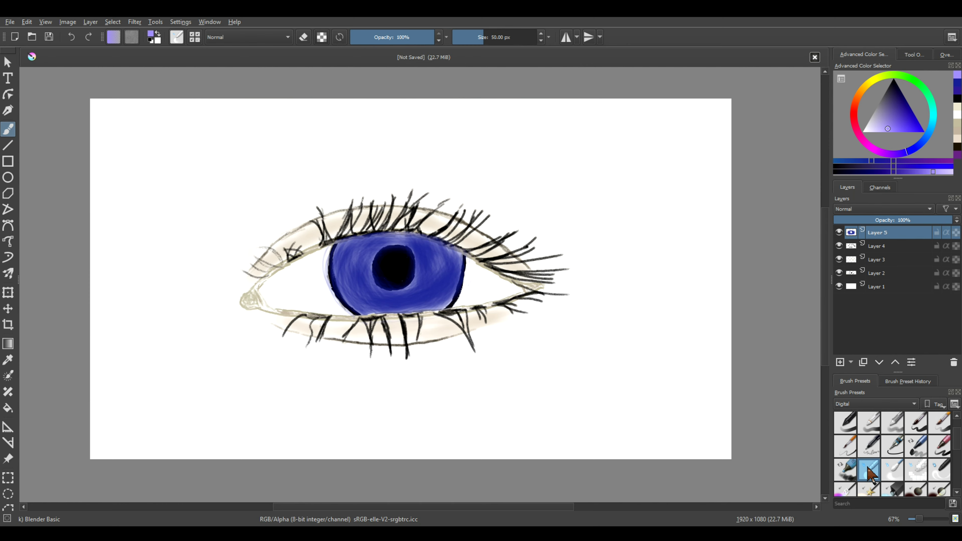
pyautogui.scroll(-2, 910, 454)
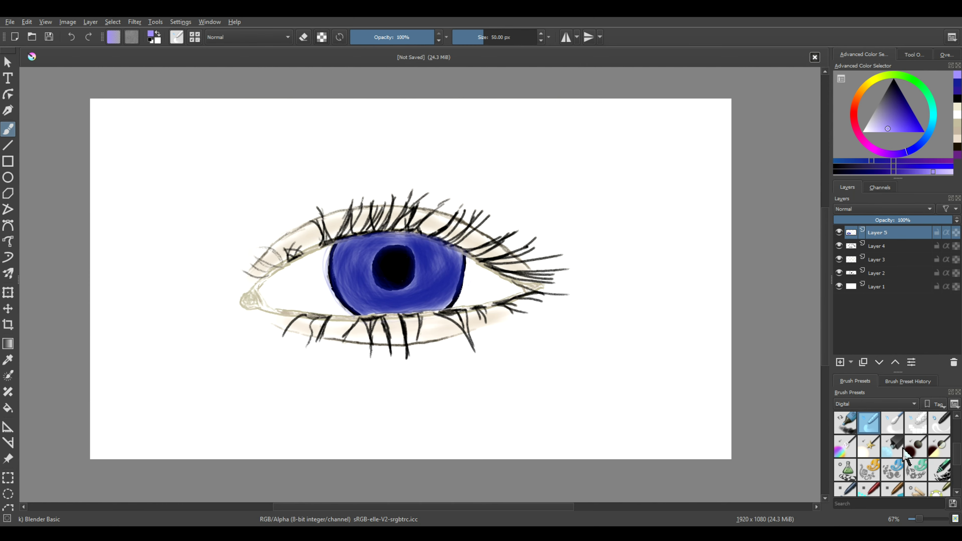
pyautogui.click(916, 446)
pyautogui.moveTo(619, 184); pyautogui.dragTo(653, 150)
pyautogui.hotkey('ctrl', 'z')
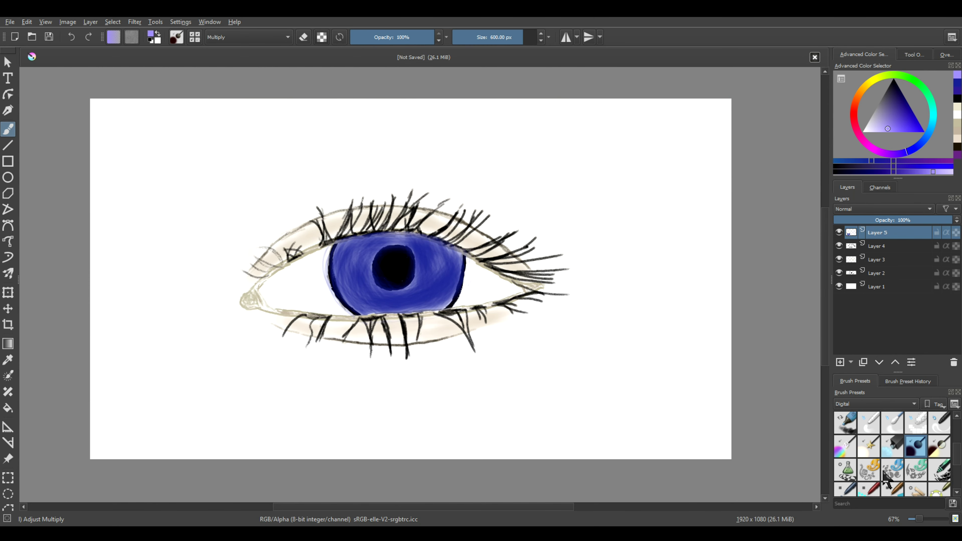
pyautogui.click(893, 470)
pyautogui.click(645, 163)
pyautogui.hotkey('ctrl', 'z')
pyautogui.click(661, 152)
pyautogui.hotkey('ctrl', 'z')
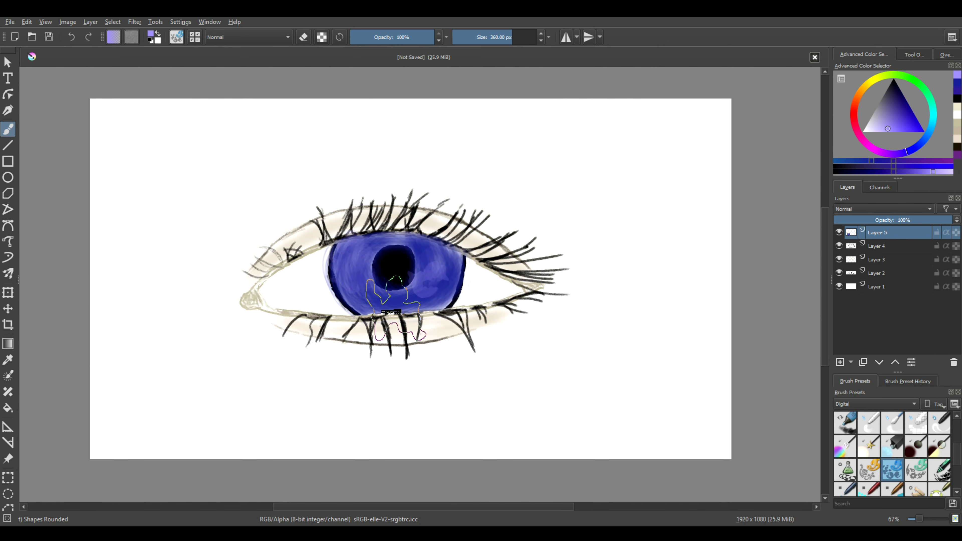
# Step: Try lighter purple highlight strokes on the iris with square and round brushes, then undo them
pyautogui.click(939, 471)
pyautogui.click(870, 127)
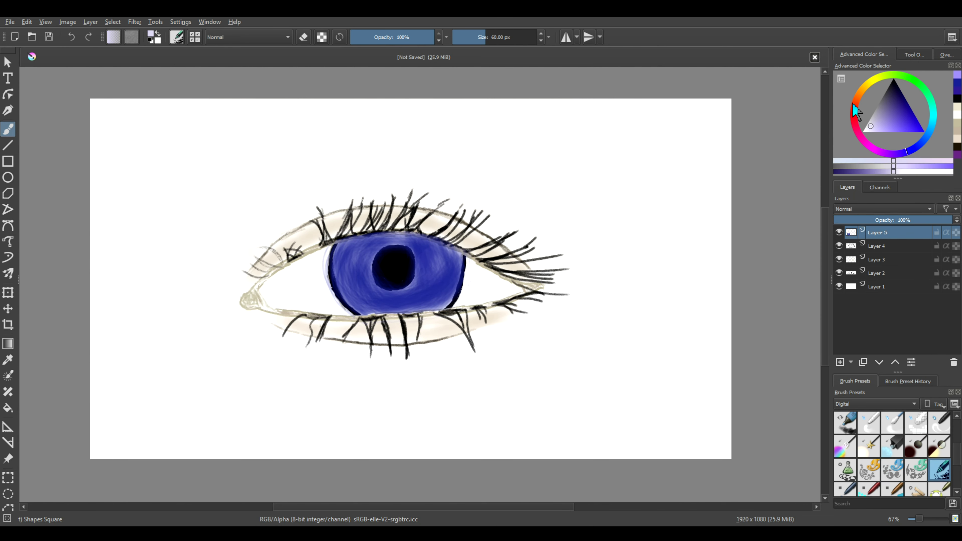
pyautogui.moveTo(432, 280)
pyautogui.mouseDown()
pyautogui.moveTo(424, 253)
pyautogui.moveTo(452, 275)
pyautogui.mouseUp()
pyautogui.hotkey('ctrl', 'z')
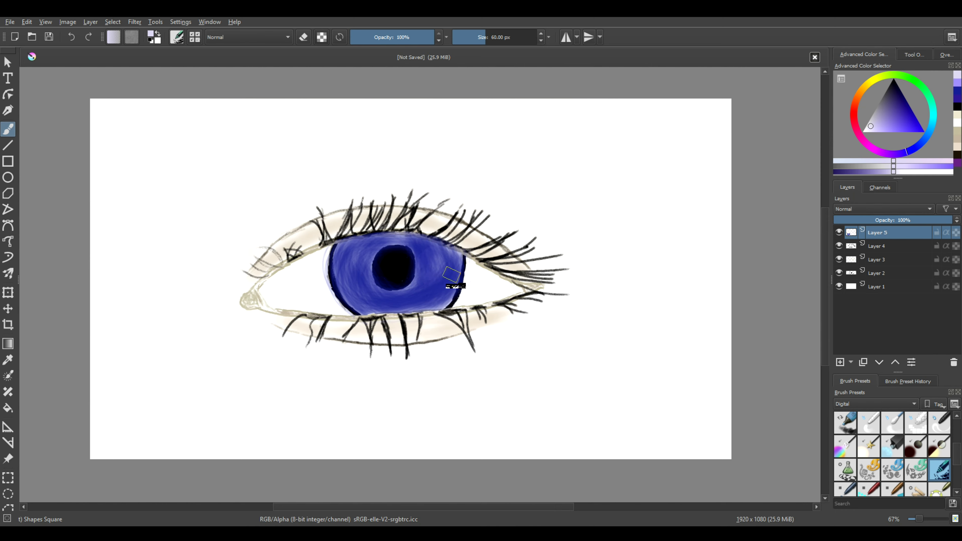
pyautogui.click(852, 422)
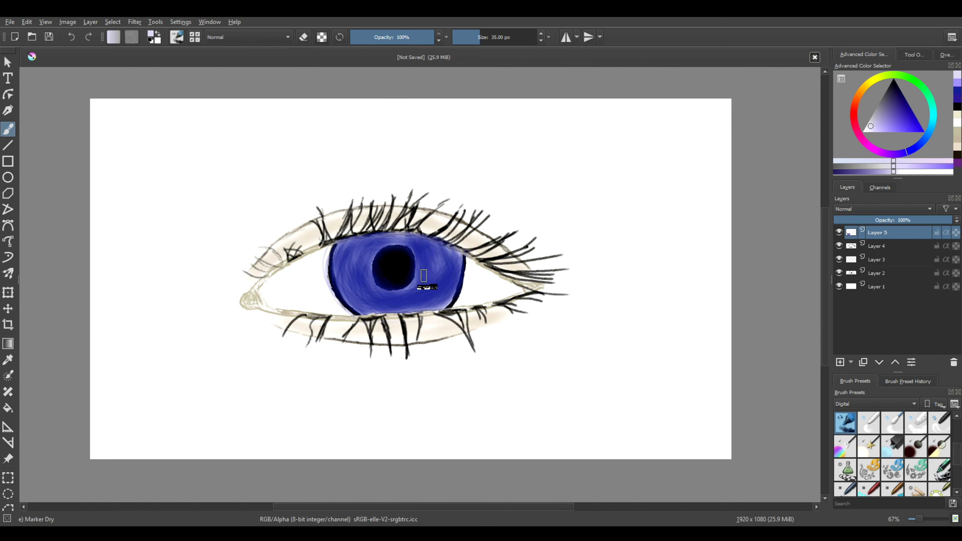
pyautogui.scroll(3, 890, 454)
pyautogui.click(940, 422)
pyautogui.moveTo(424, 268); pyautogui.dragTo(432, 277)
pyautogui.hotkey('ctrl', 'z')
# Step: Test near-white iris highlights with precision ink and size-varying brushes, undoing each attempt
pyautogui.click(647, 209)
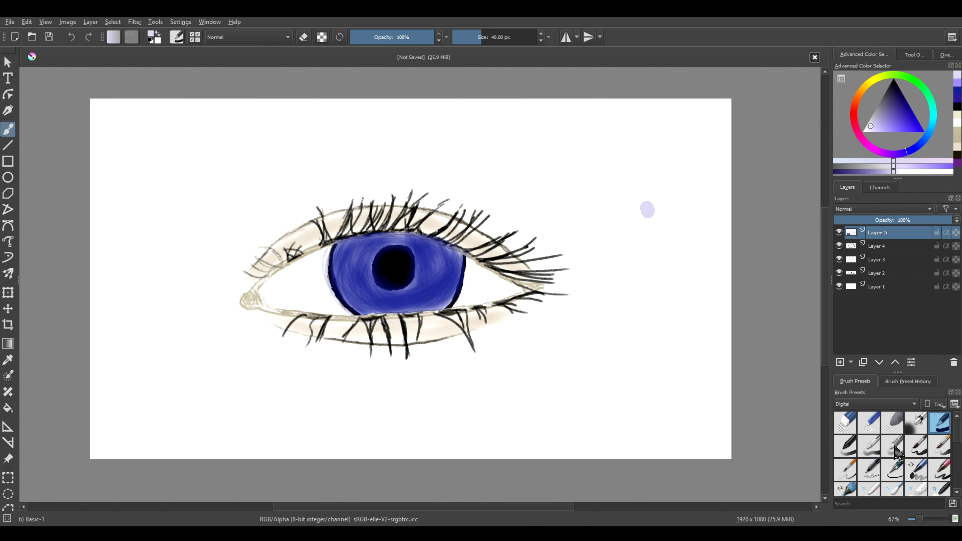
pyautogui.click(870, 455)
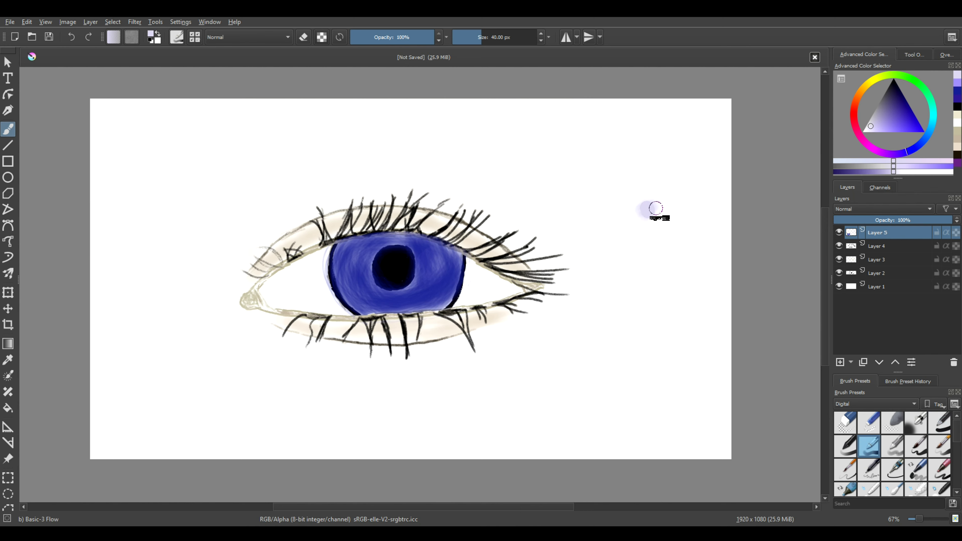
pyautogui.hotkey('ctrl', 'z')
pyautogui.click(869, 470)
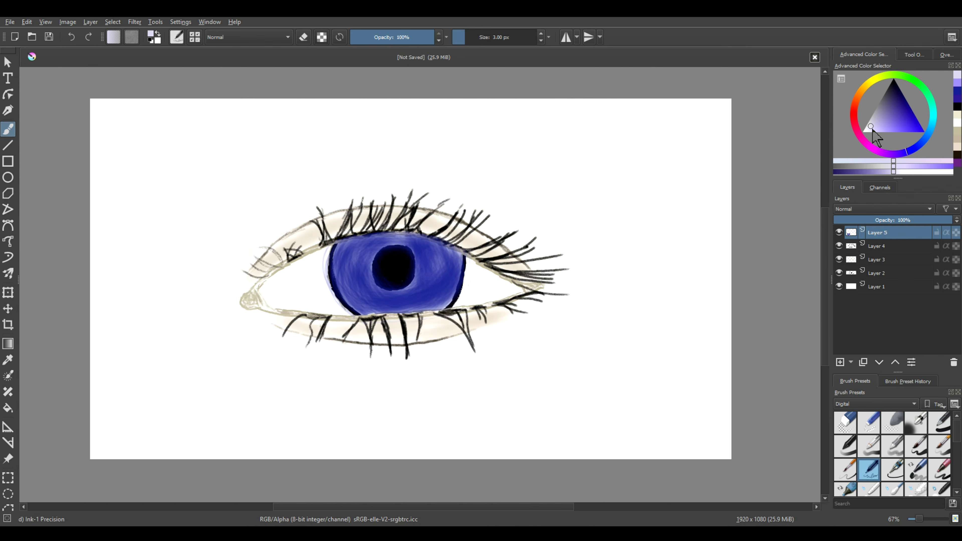
pyautogui.click(865, 132)
pyautogui.moveTo(427, 270); pyautogui.dragTo(441, 281)
pyautogui.hotkey('ctrl', 'z')
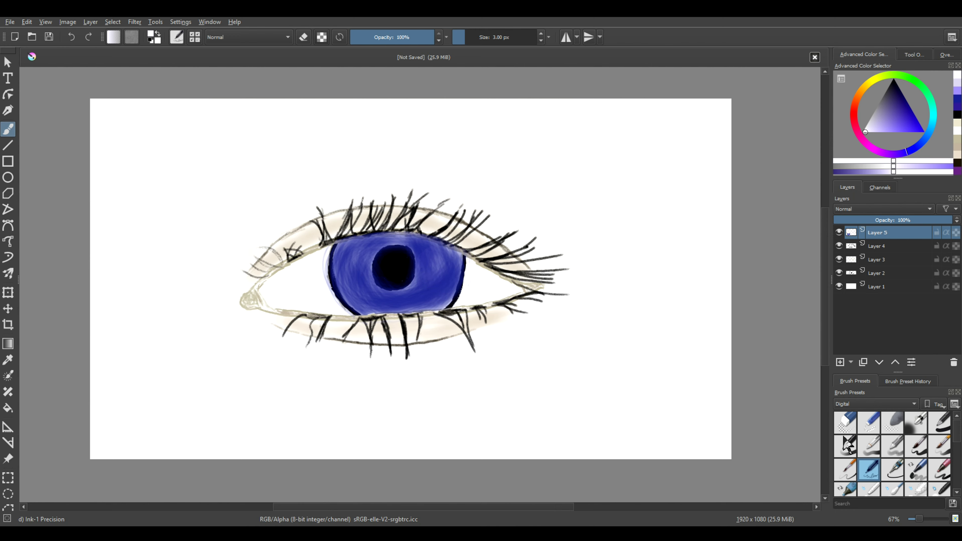
pyautogui.click(916, 447)
pyautogui.moveTo(417, 275)
pyautogui.mouseDown()
pyautogui.moveTo(429, 285)
pyautogui.moveTo(442, 261)
pyautogui.moveTo(423, 246)
pyautogui.moveTo(436, 273)
pyautogui.moveTo(431, 296)
pyautogui.mouseUp()
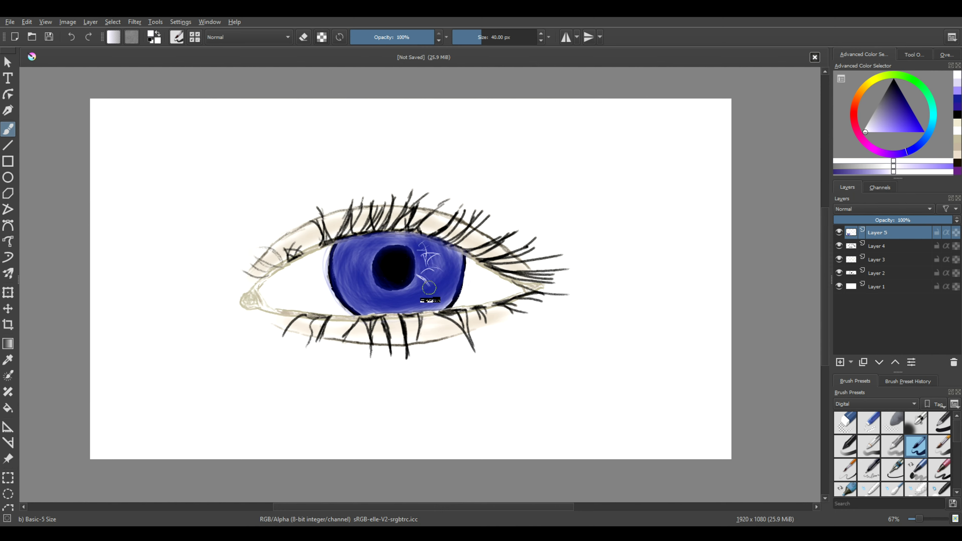
pyautogui.hotkey('ctrl', 'z')
pyautogui.hotkey('ctrl', 'z')
pyautogui.hotkey('ctrl', 'z')
# Step: Try brightening the iris around the pupil with a dodge brush, then undo it
pyautogui.click(911, 472)
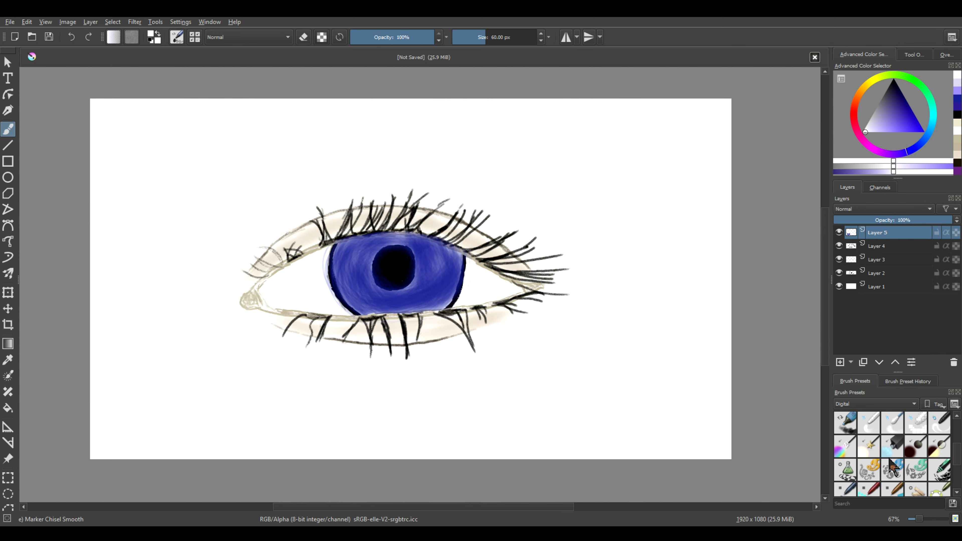
pyautogui.scroll(-3, 944, 479)
pyautogui.click(939, 423)
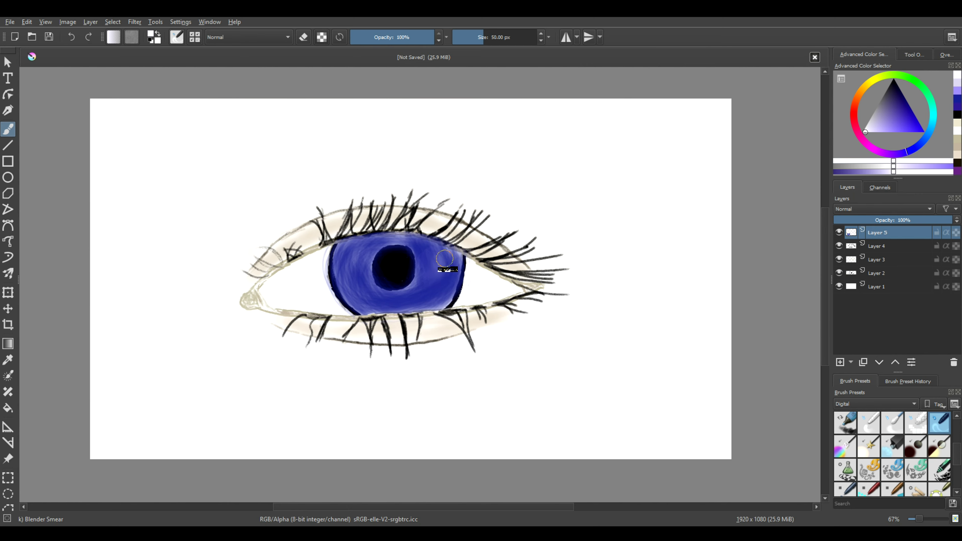
pyautogui.click(869, 446)
pyautogui.moveTo(436, 265)
pyautogui.mouseDown()
pyautogui.moveTo(413, 291)
pyautogui.moveTo(372, 287)
pyautogui.mouseUp()
pyautogui.hotkey('ctrl', 'z')
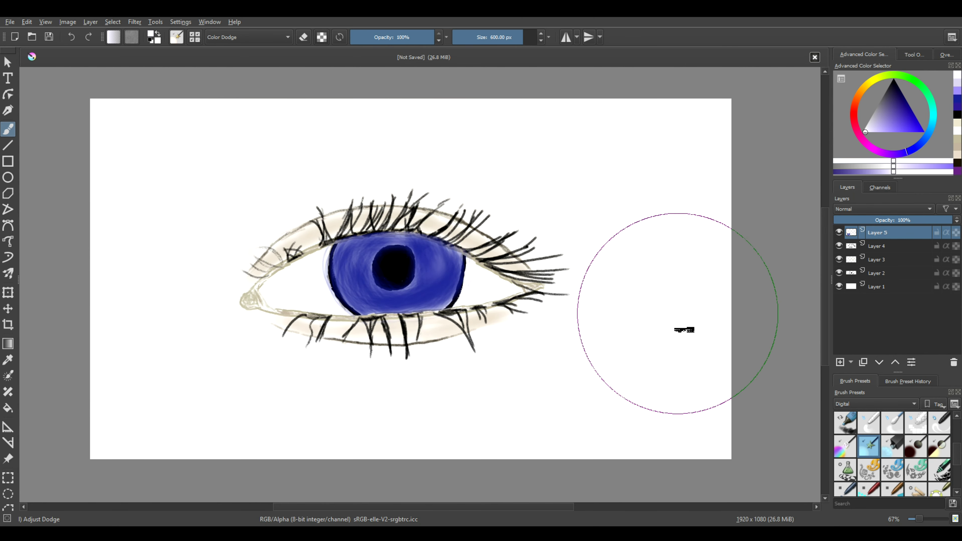
# Step: Select the 40 px Basic-5 Size brush and set the paint colour to black
pyautogui.click(845, 446)
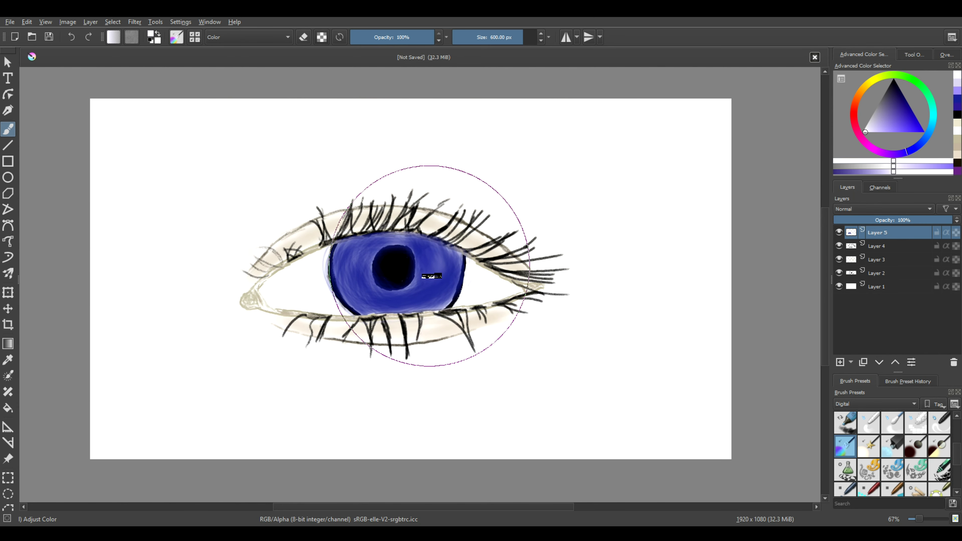
pyautogui.scroll(3, 936, 440)
pyautogui.click(916, 447)
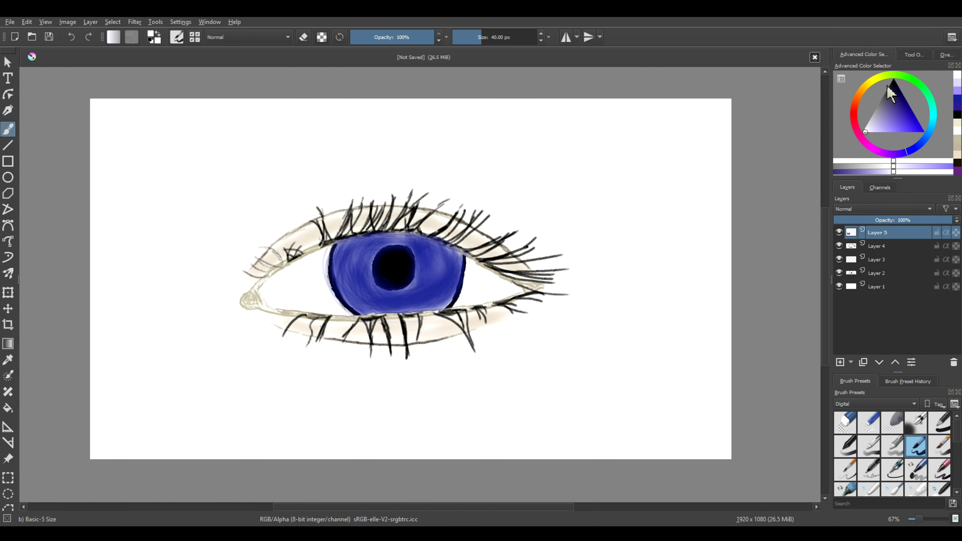
pyautogui.click(957, 118)
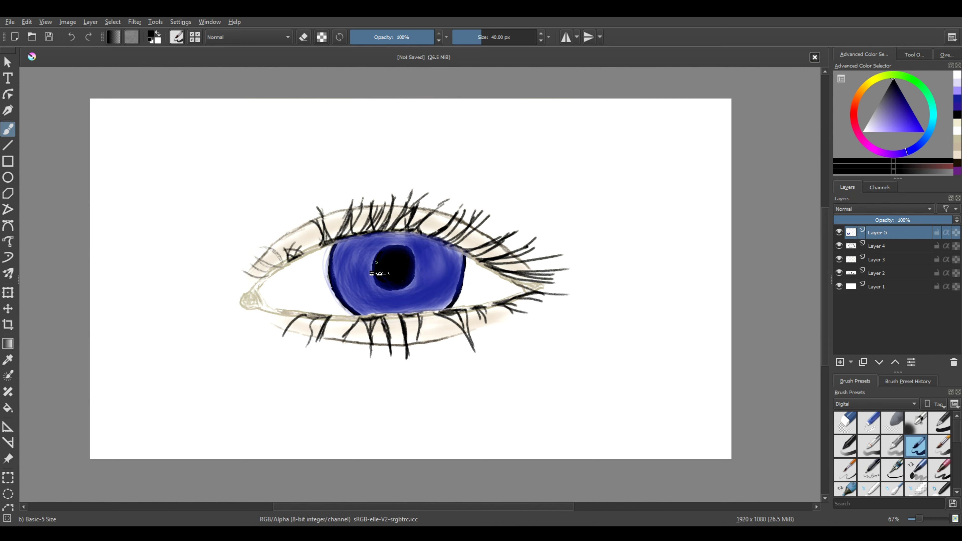
# Step: Brush black over the pupil and along its lower edge to make it a rounder circle
pyautogui.moveTo(376, 263); pyautogui.dragTo(386, 285)
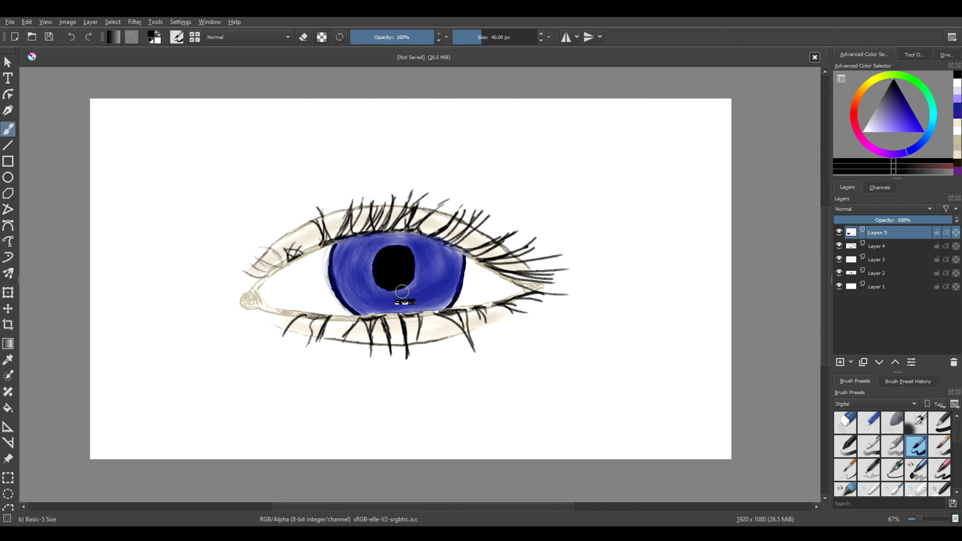
pyautogui.moveTo(382, 285); pyautogui.dragTo(413, 277)
# Step: Try light lavender iris streaks with Ink-2 Fineliner and Ink-1 Precision, then undo them
pyautogui.click(894, 470)
pyautogui.click(875, 121)
pyautogui.moveTo(423, 267); pyautogui.dragTo(435, 272)
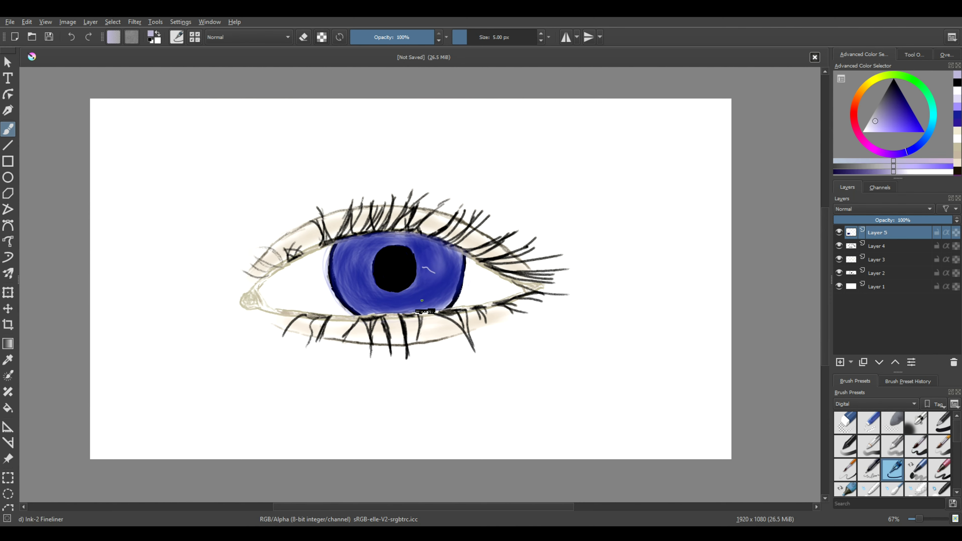
pyautogui.click(870, 470)
pyautogui.moveTo(420, 268); pyautogui.dragTo(429, 280)
pyautogui.hotkey('ctrl', 'z')
pyautogui.hotkey('ctrl', 'z')
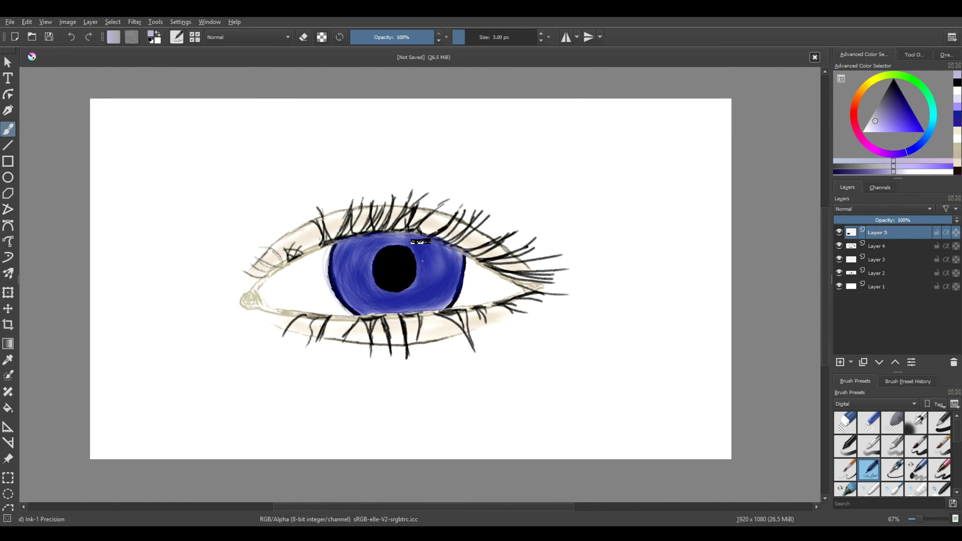
# Step: Discard more thin streaks and paint a soft lavender iris highlight with Basic-3 Flow
pyautogui.moveTo(433, 274); pyautogui.dragTo(462, 269)
pyautogui.moveTo(421, 275)
pyautogui.mouseDown()
pyautogui.moveTo(448, 288)
pyautogui.moveTo(447, 299)
pyautogui.moveTo(461, 260)
pyautogui.mouseUp()
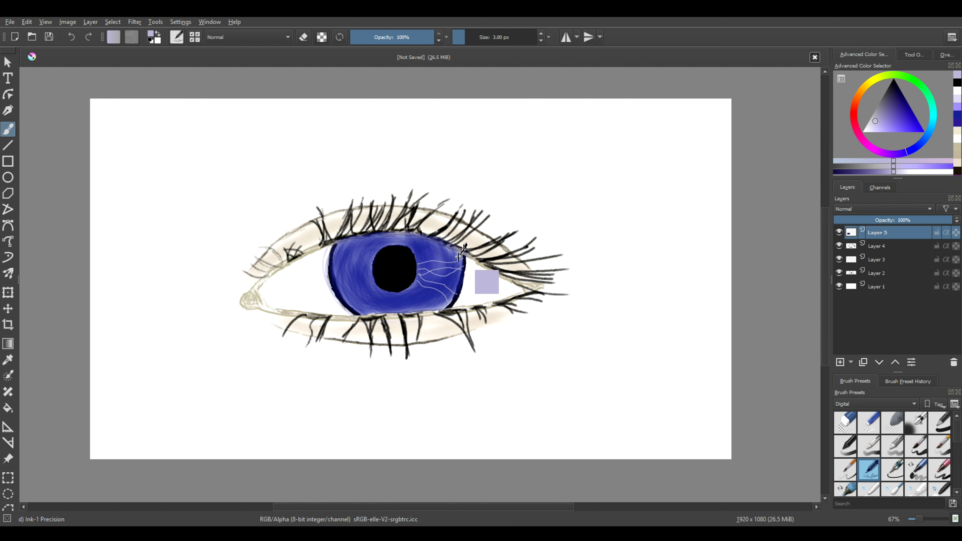
pyautogui.hotkey('ctrl', 'z')
pyautogui.click(870, 448)
pyautogui.moveTo(348, 245); pyautogui.dragTo(344, 261)
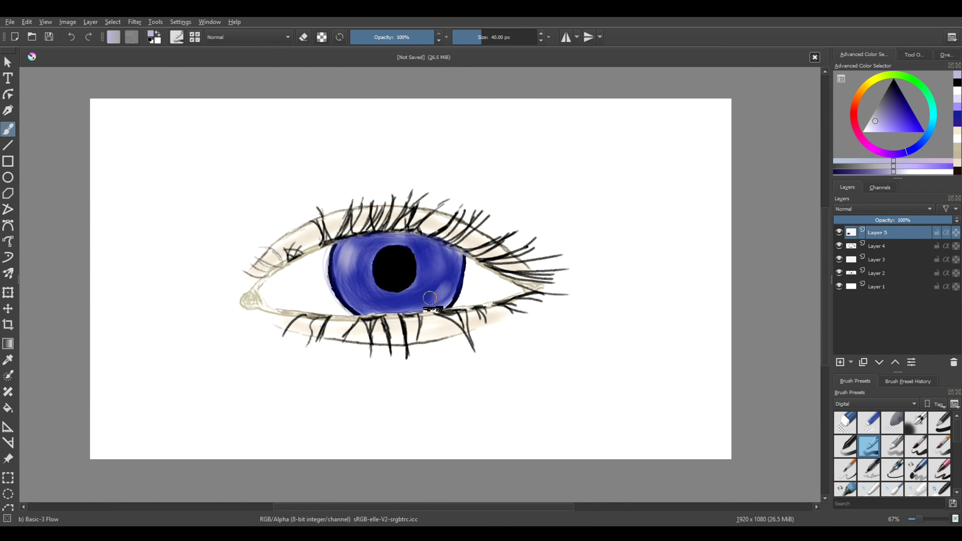
# Step: Paint a pale pink tear duct at the inner eye corner with Basic-5 Size, then add Layer 6
pyautogui.click(854, 117)
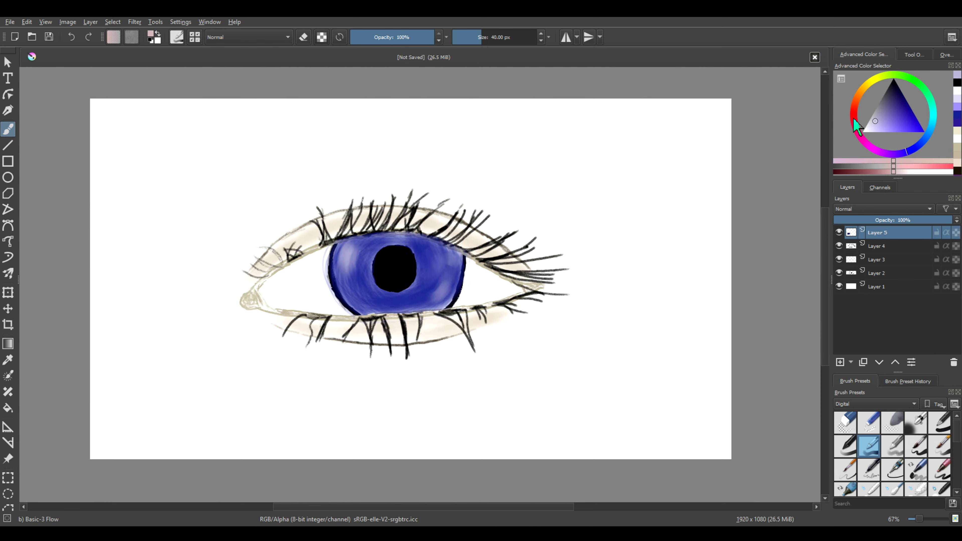
pyautogui.click(917, 446)
pyautogui.click(522, 289)
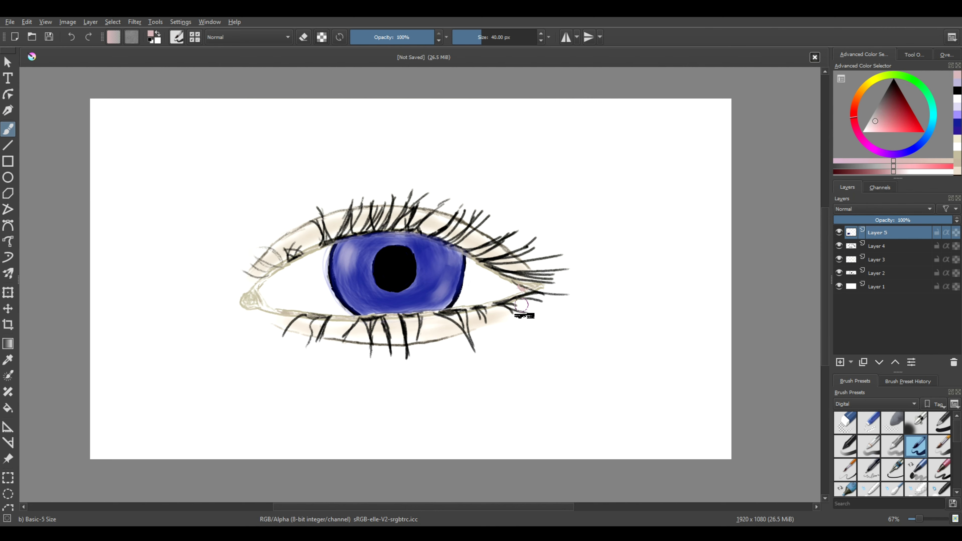
pyautogui.moveTo(263, 292); pyautogui.dragTo(280, 313)
pyautogui.moveTo(524, 289)
pyautogui.mouseDown()
pyautogui.moveTo(515, 285)
pyautogui.moveTo(522, 291)
pyautogui.mouseUp()
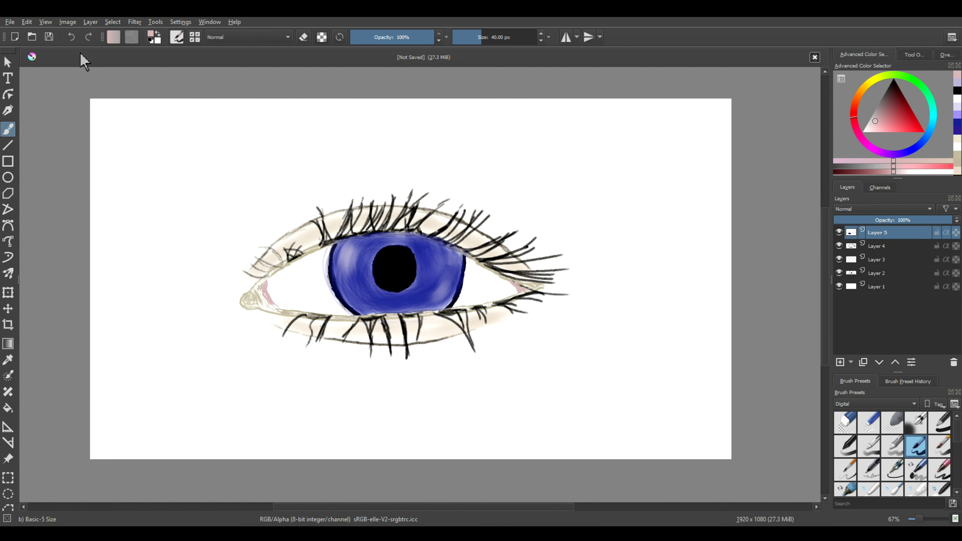
pyautogui.press('Insert')
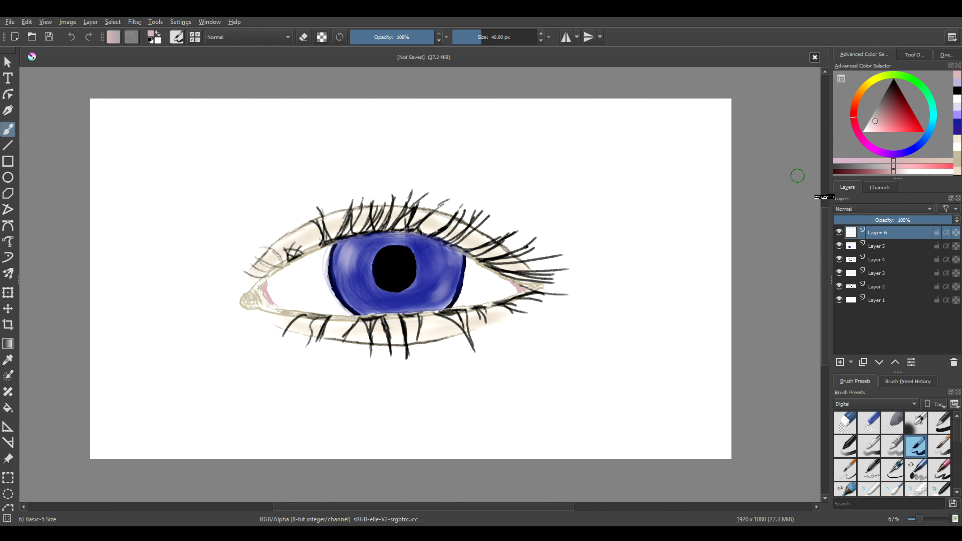
# Step: Sweep a cream Airbrush Soft wash over the background, then erase it off the eyelids with Eraser Circle
pyautogui.click(959, 145)
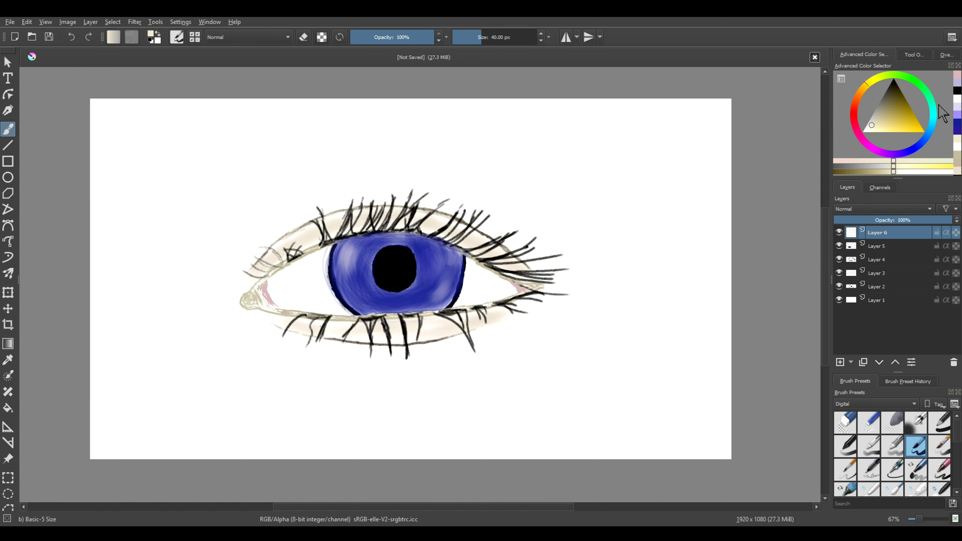
pyautogui.click(916, 470)
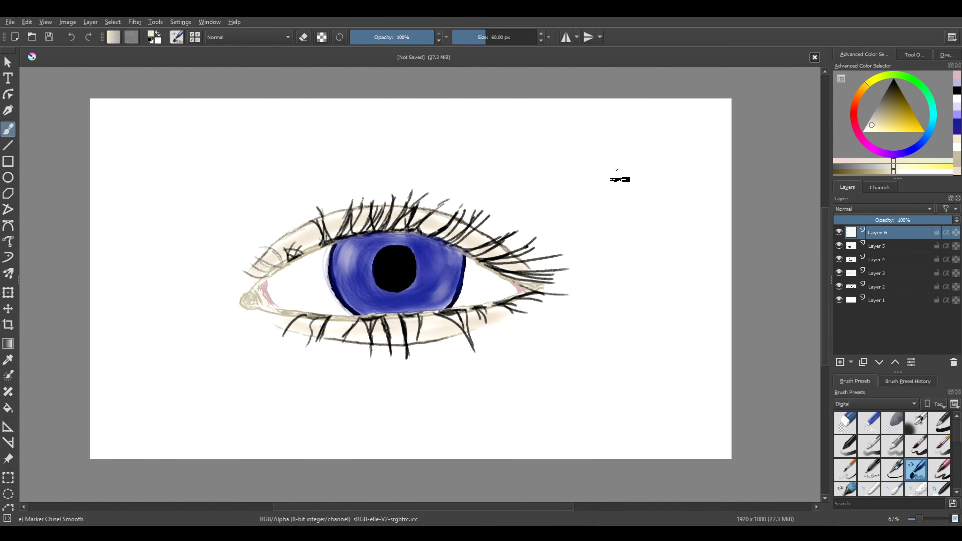
pyautogui.click(916, 422)
pyautogui.moveTo(601, 161)
pyautogui.mouseDown()
pyautogui.moveTo(193, 209)
pyautogui.moveTo(243, 174)
pyautogui.mouseUp()
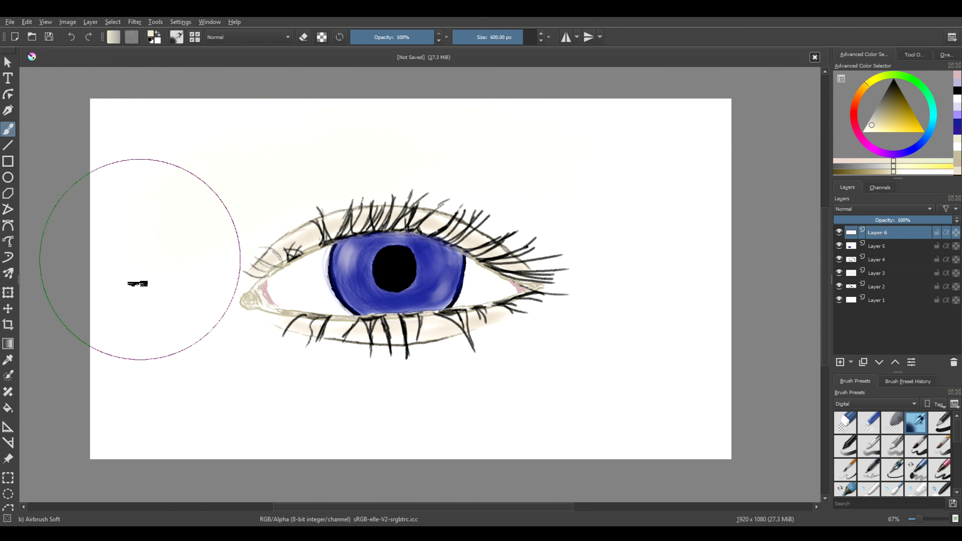
pyautogui.moveTo(672, 332)
pyautogui.mouseDown()
pyautogui.moveTo(193, 200)
pyautogui.moveTo(161, 389)
pyautogui.moveTo(150, 376)
pyautogui.moveTo(136, 200)
pyautogui.moveTo(376, 123)
pyautogui.moveTo(322, 425)
pyautogui.moveTo(276, 431)
pyautogui.mouseUp()
pyautogui.click(845, 423)
pyautogui.moveTo(518, 289)
pyautogui.mouseDown()
pyautogui.moveTo(391, 337)
pyautogui.moveTo(297, 306)
pyautogui.moveTo(268, 265)
pyautogui.moveTo(447, 218)
pyautogui.moveTo(289, 315)
pyautogui.moveTo(504, 314)
pyautogui.mouseUp()
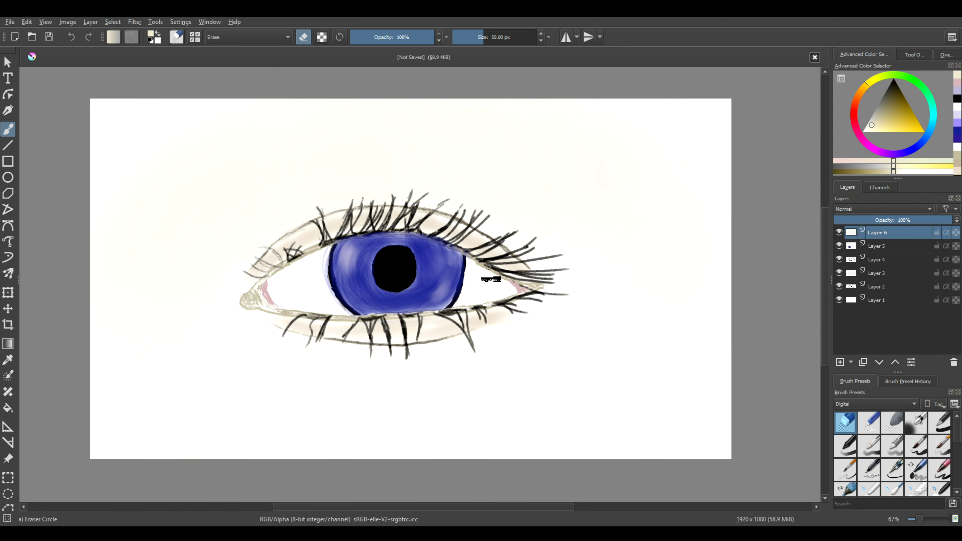